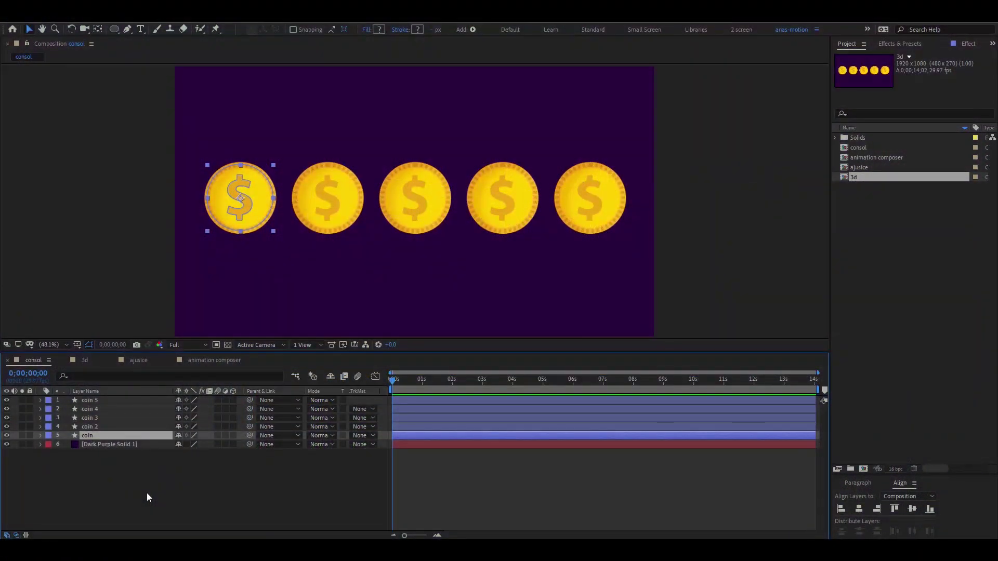
# Launch the FX Console script from the Window menu
pyautogui.hotkey('ctrl', 'space')
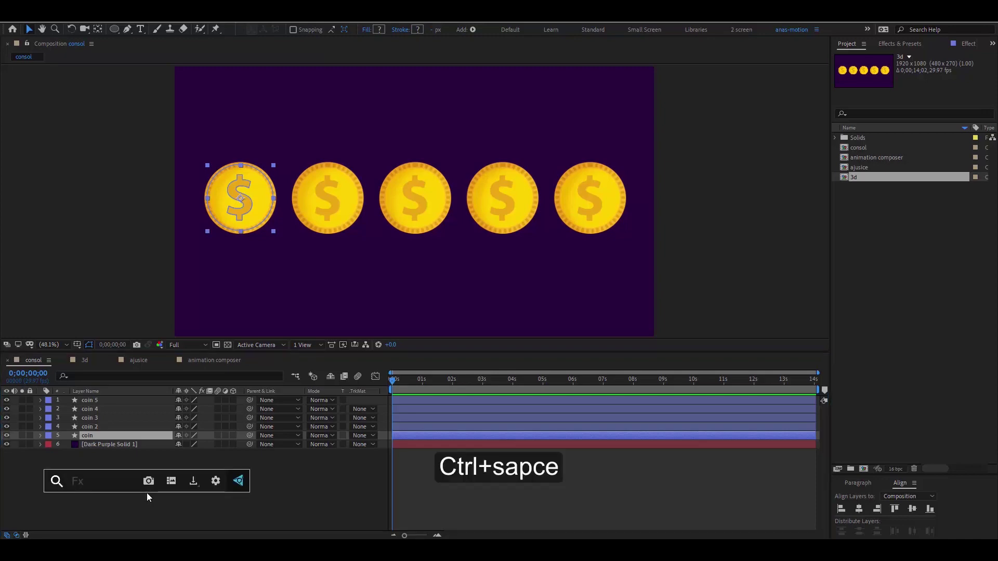
pyautogui.click(218, 13)
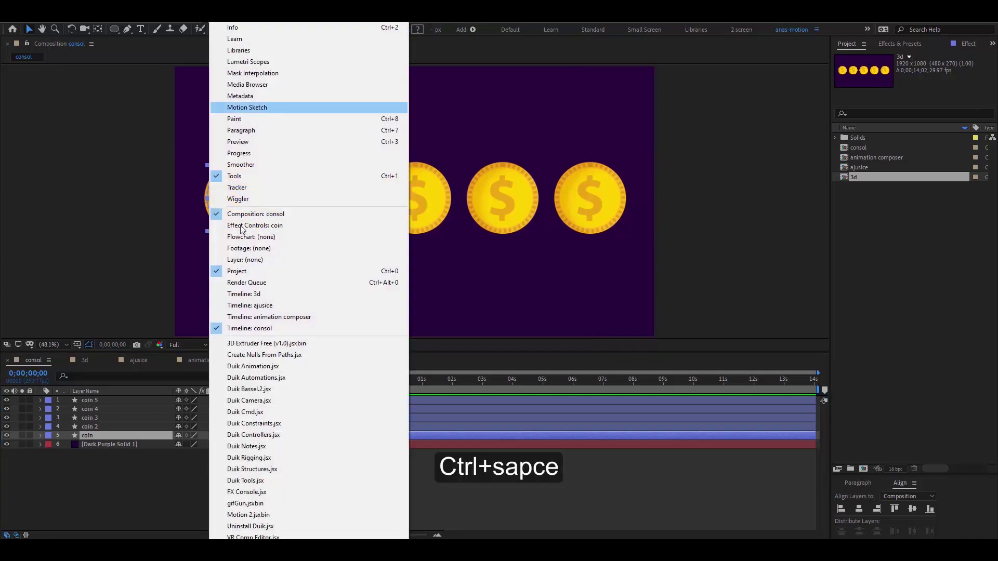
pyautogui.click(259, 492)
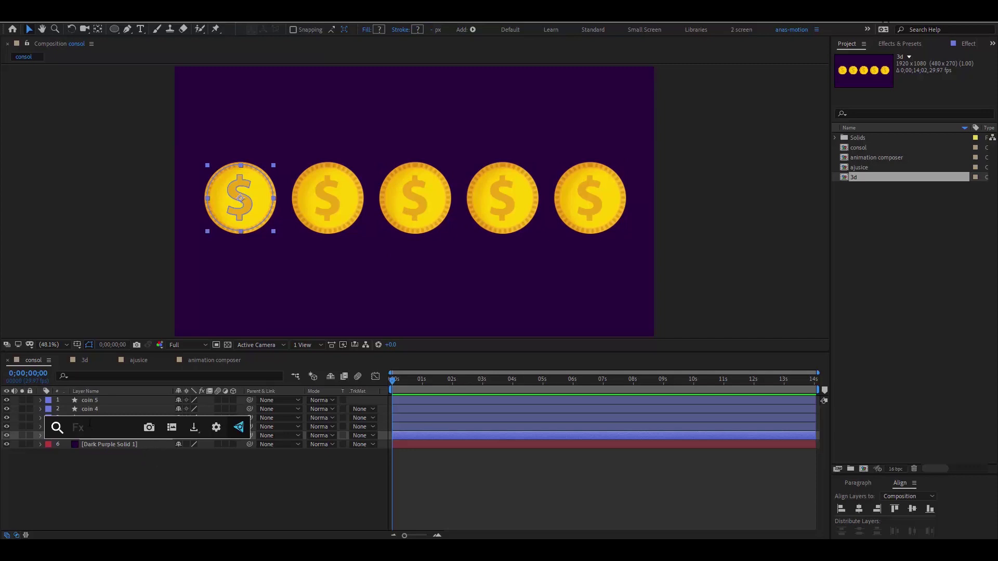
# Search 'fill' in FX Console and apply Fill to the coin layer, turning it red
pyautogui.write('fill')
pyautogui.click(97, 458)
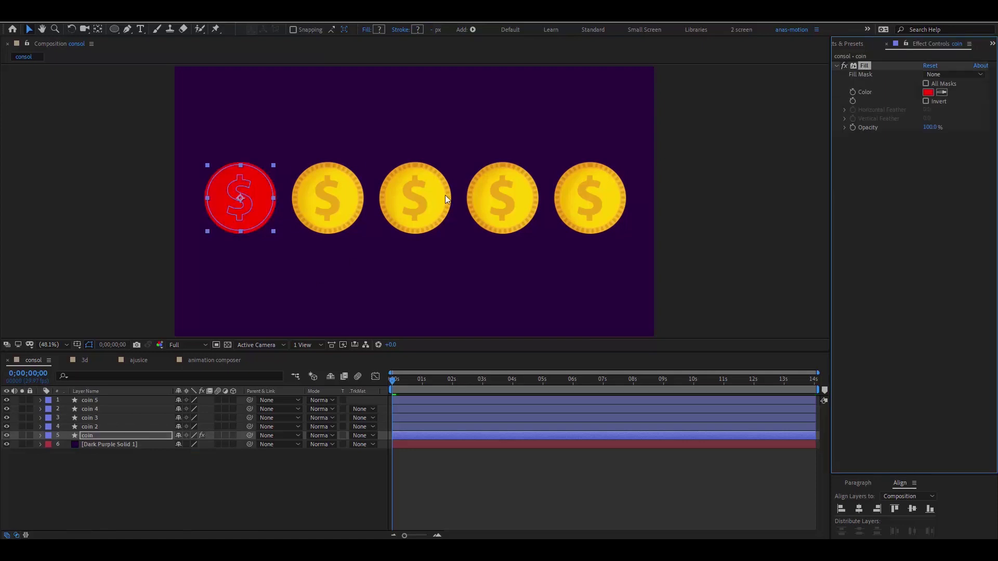
pyautogui.click(189, 487)
pyautogui.click(127, 437)
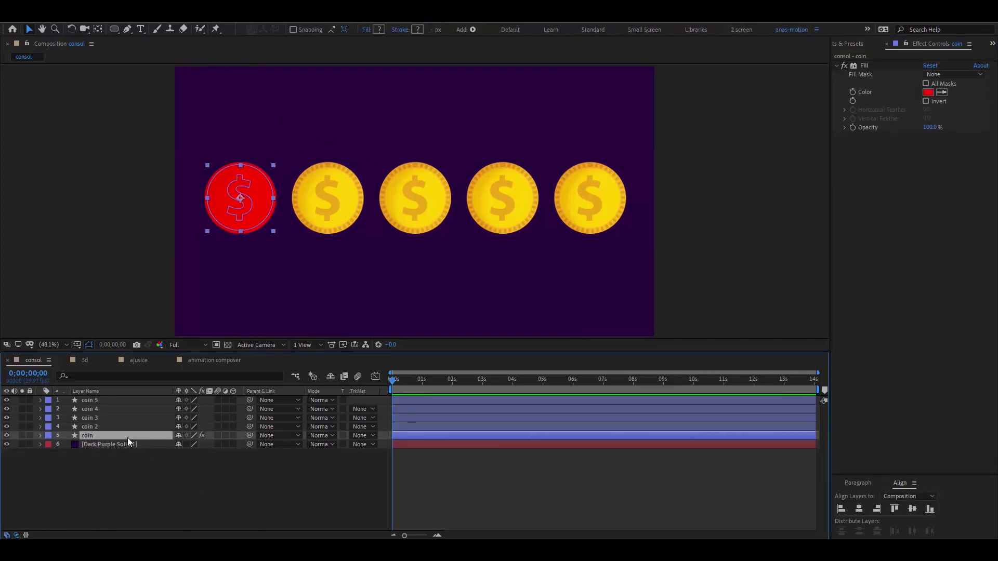
pyautogui.hotkey('ctrl', 'space')
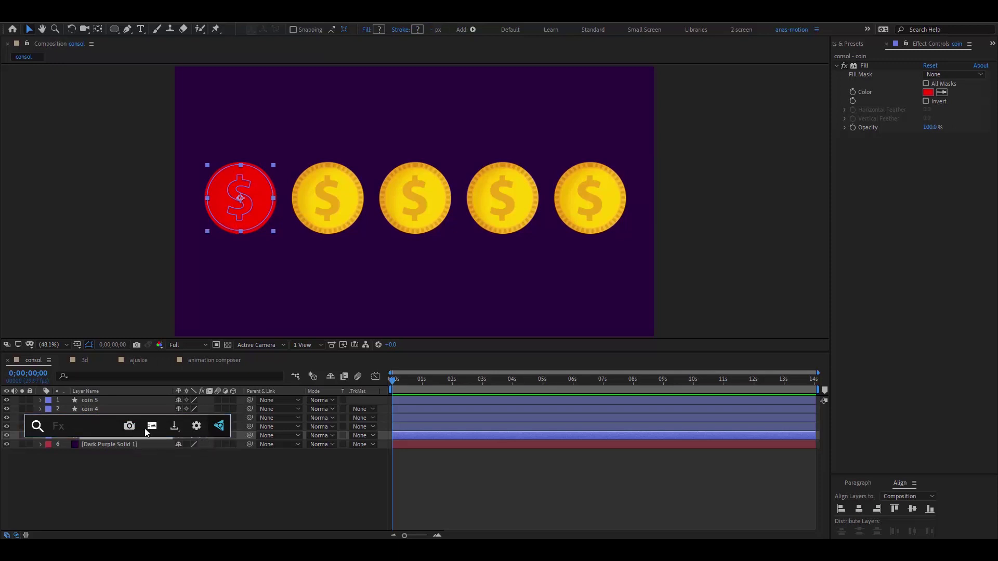
# Capture an FX Console screenshot of the red-coin composition and view its export format options
pyautogui.click(149, 427)
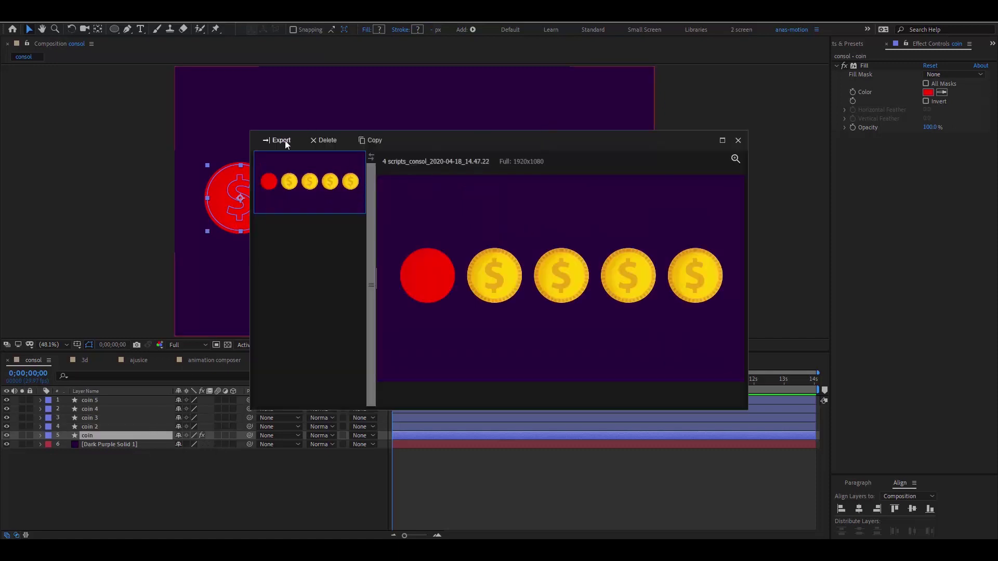
pyautogui.click(285, 143)
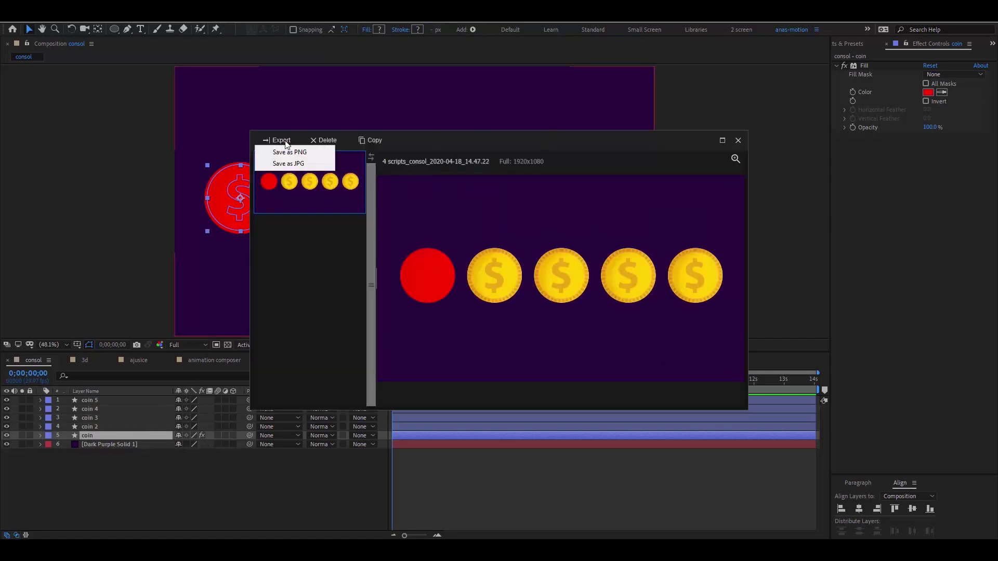
pyautogui.click(315, 265)
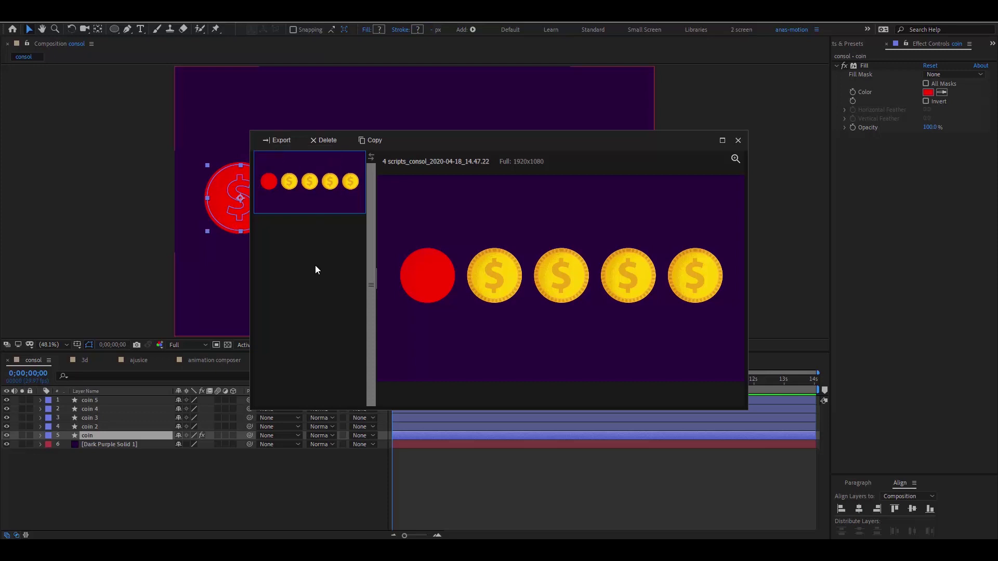
# Close the screenshot gallery and bring up the FX Console settings
pyautogui.click(738, 141)
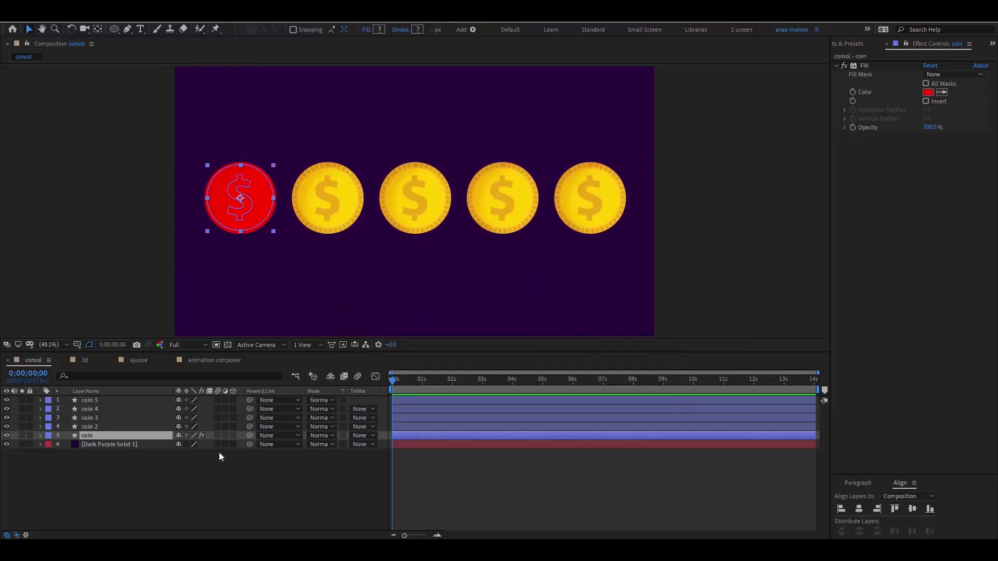
pyautogui.hotkey('ctrl', 'space')
pyautogui.click(290, 441)
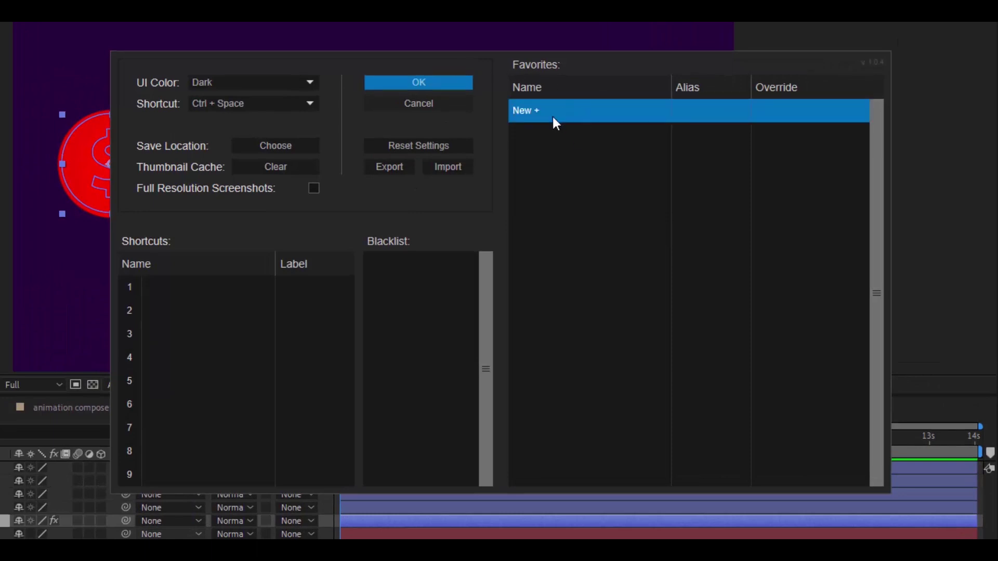
# Add Fill as a new entry in the FX Console Favorites list
pyautogui.click(553, 118)
pyautogui.write('fill')
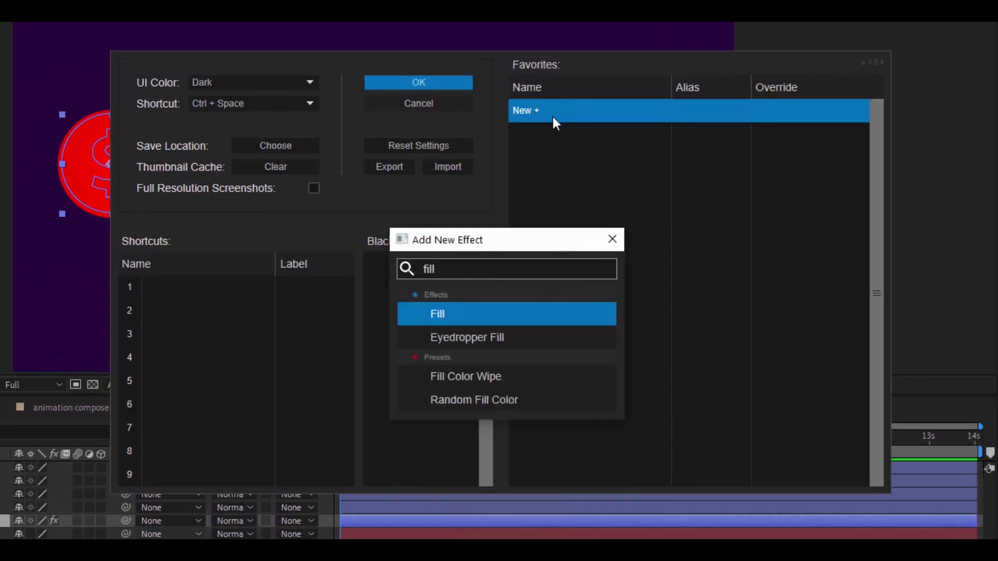
pyautogui.click(485, 312)
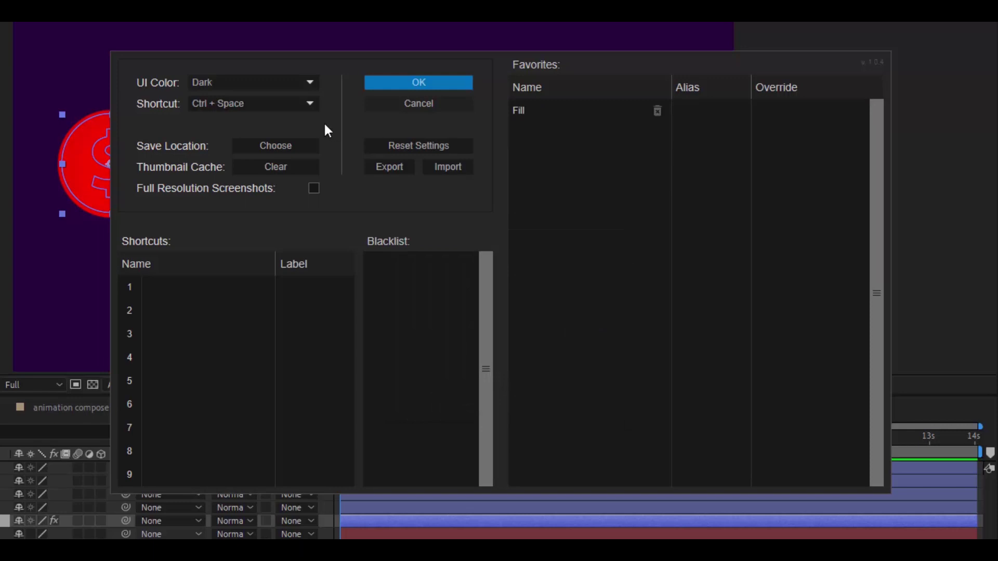
# Try the light UI colour, revert to dark, and set up a custom launch shortcut
pyautogui.click(282, 80)
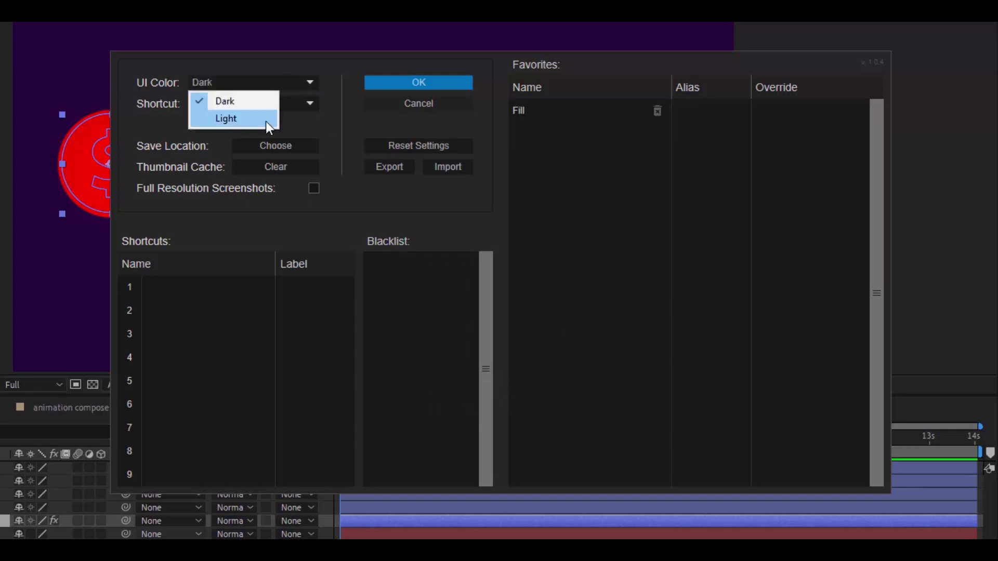
pyautogui.click(266, 120)
pyautogui.click(272, 83)
pyautogui.click(265, 101)
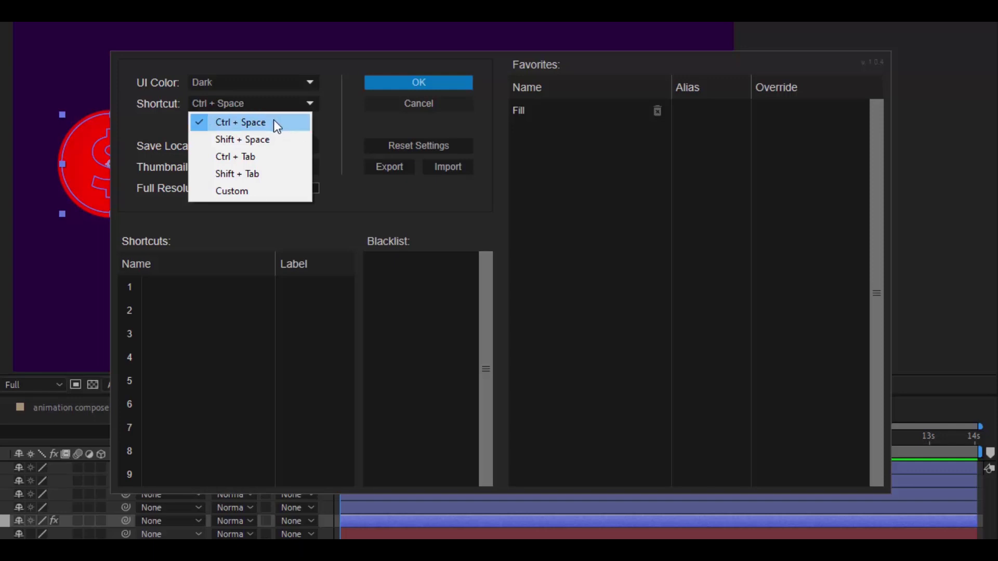
pyautogui.click(282, 196)
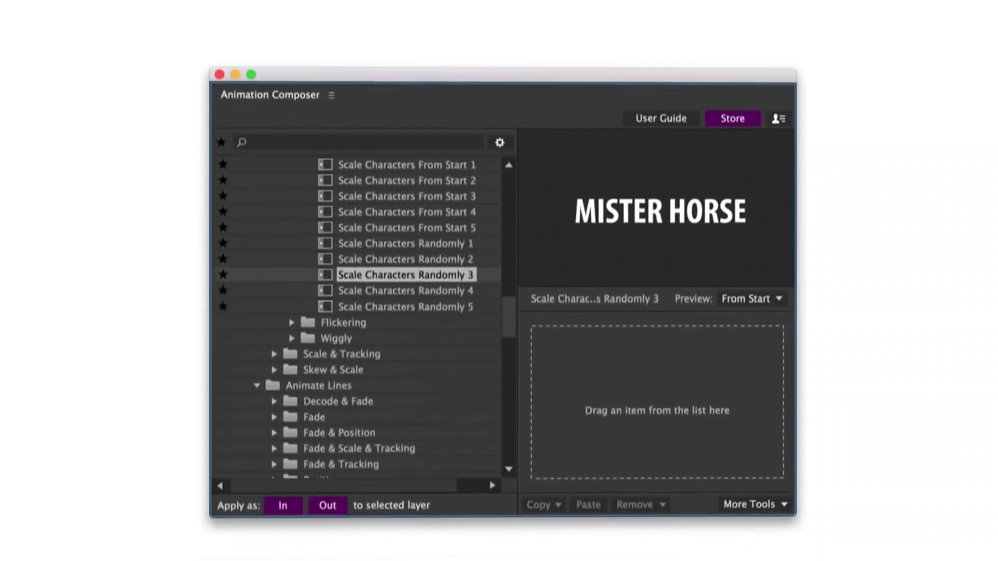
pyautogui.scroll(5, 358, 312)
pyautogui.scroll(5, 358, 312)
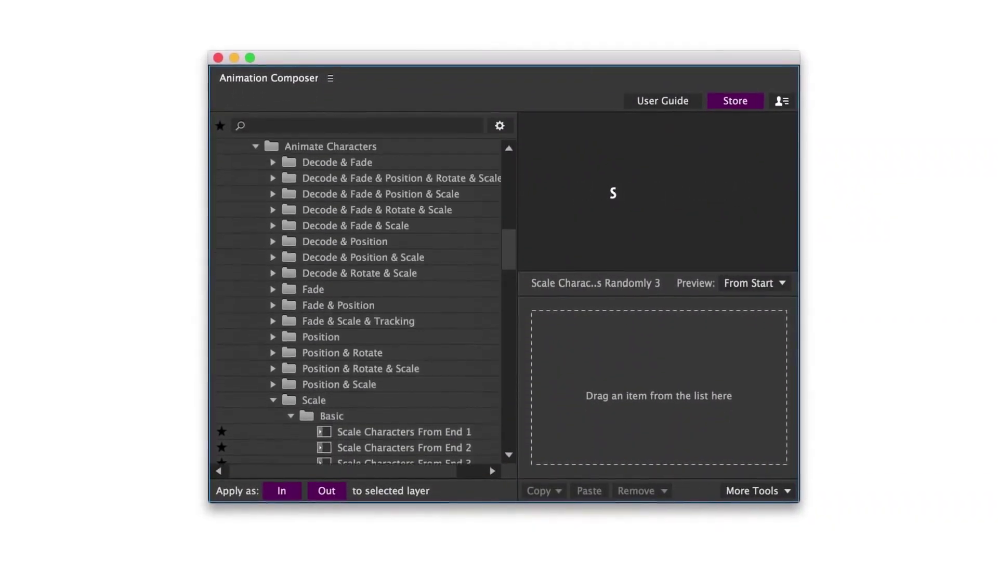
# Show transition presets as a Preview Grid, scroll it, and select Overshoot Scale From Anchor Point 2
pyautogui.scroll(5, 358, 312)
pyautogui.scroll(5, 358, 312)
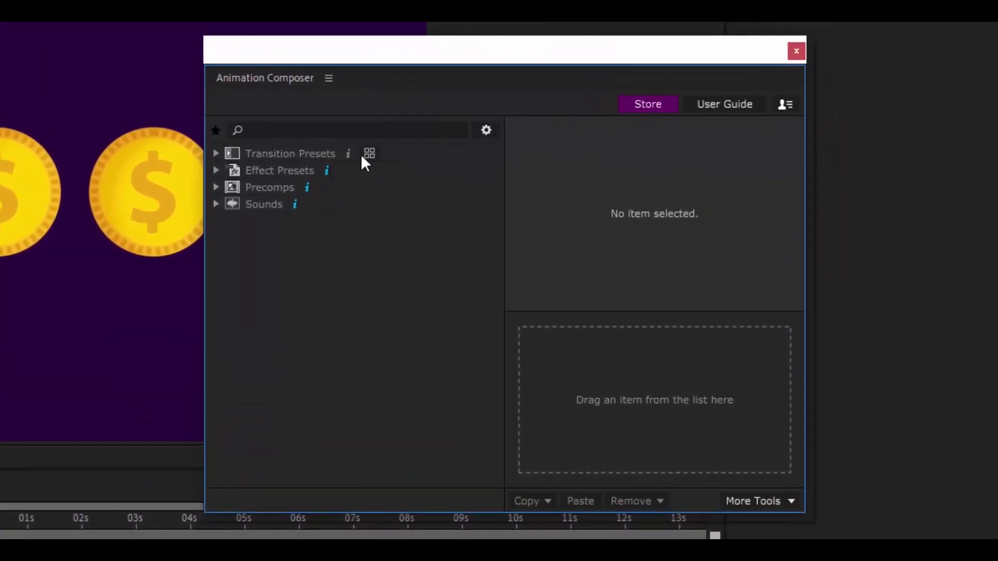
pyautogui.click(369, 153)
pyautogui.moveTo(568, 107); pyautogui.dragTo(304, 22)
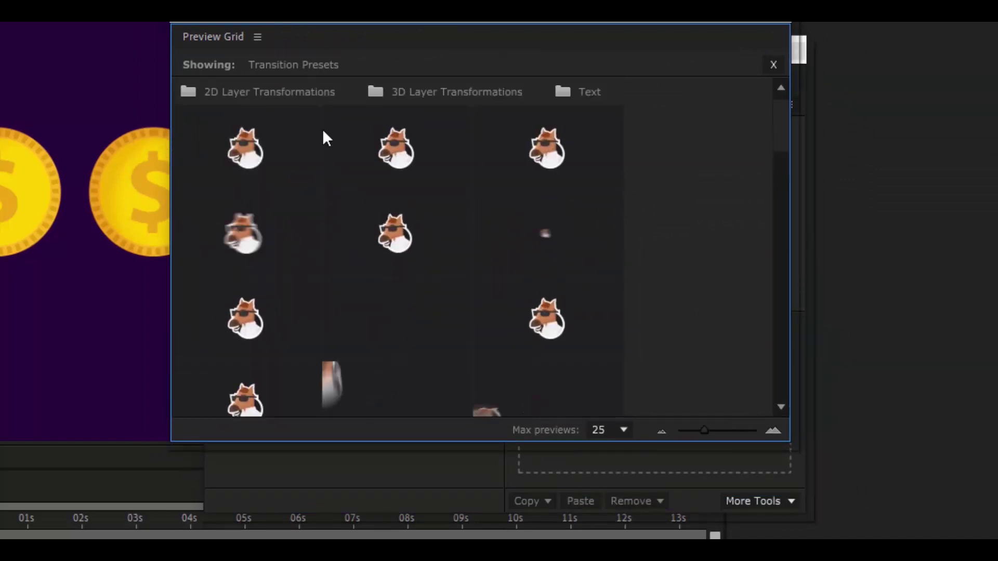
pyautogui.scroll(-2, 630, 169)
pyautogui.scroll(-1, 634, 192)
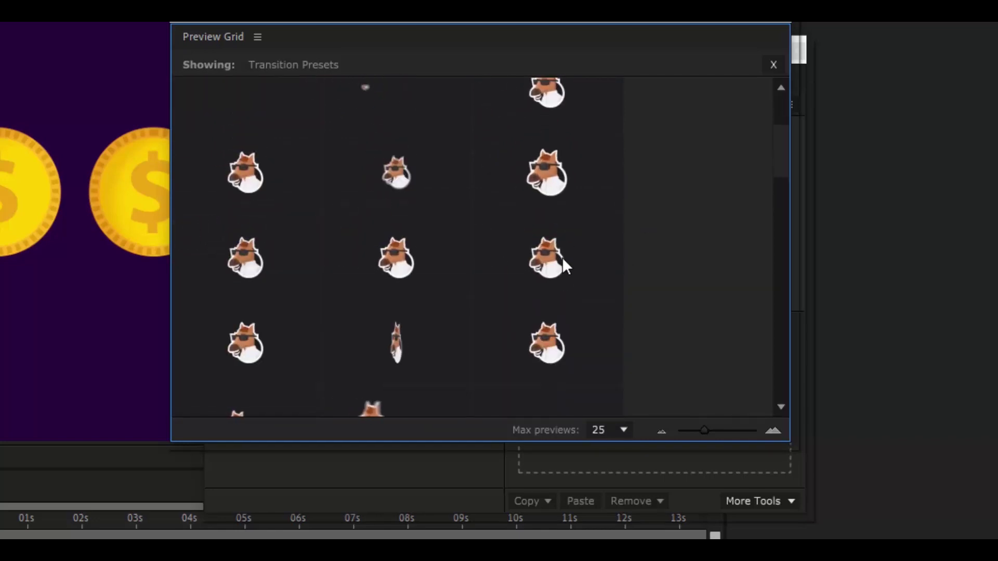
pyautogui.click(562, 183)
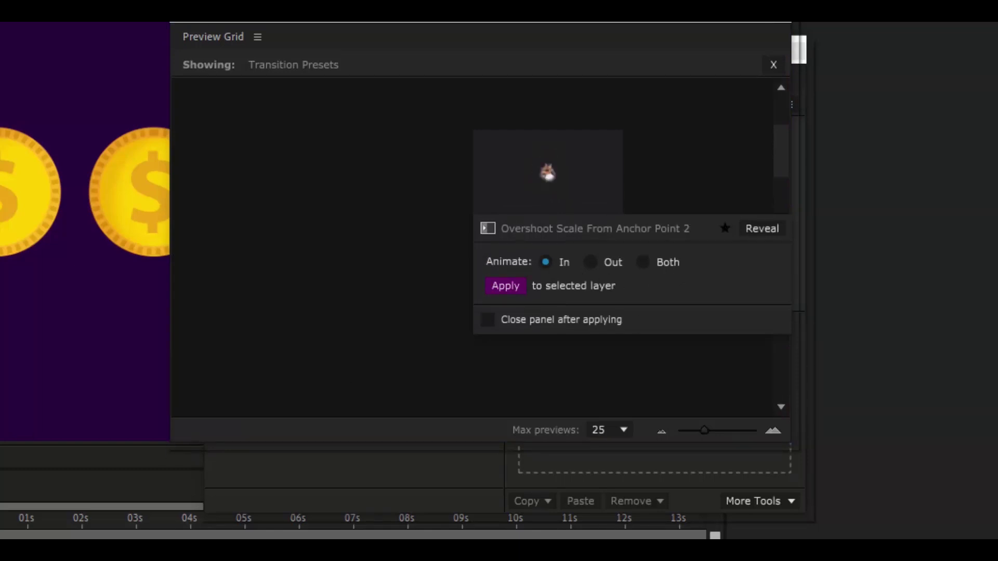
# Apply Overshoot Scale From Anchor Point 2 as an in-and-out transition to all five coins
pyautogui.press('Escape')
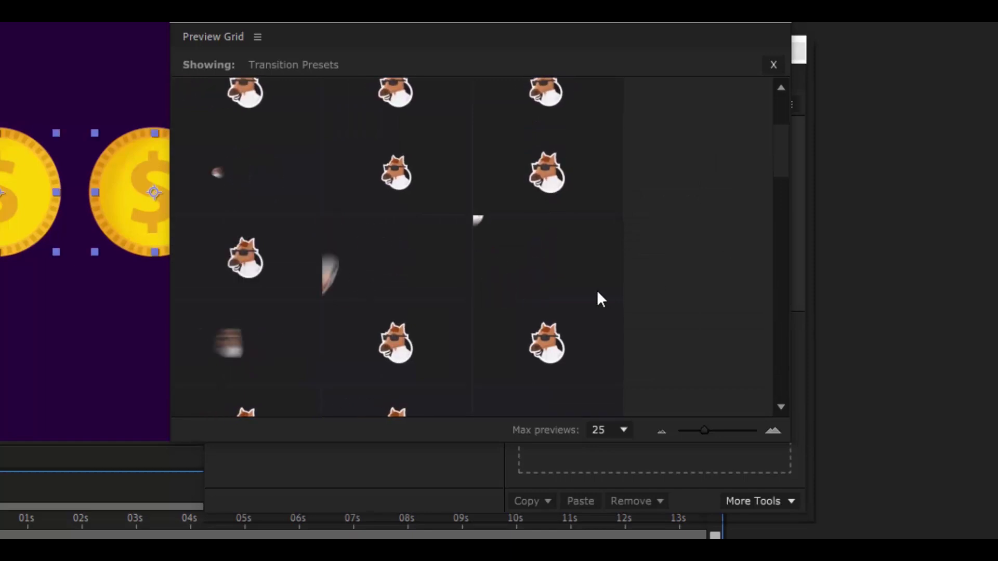
pyautogui.click(581, 170)
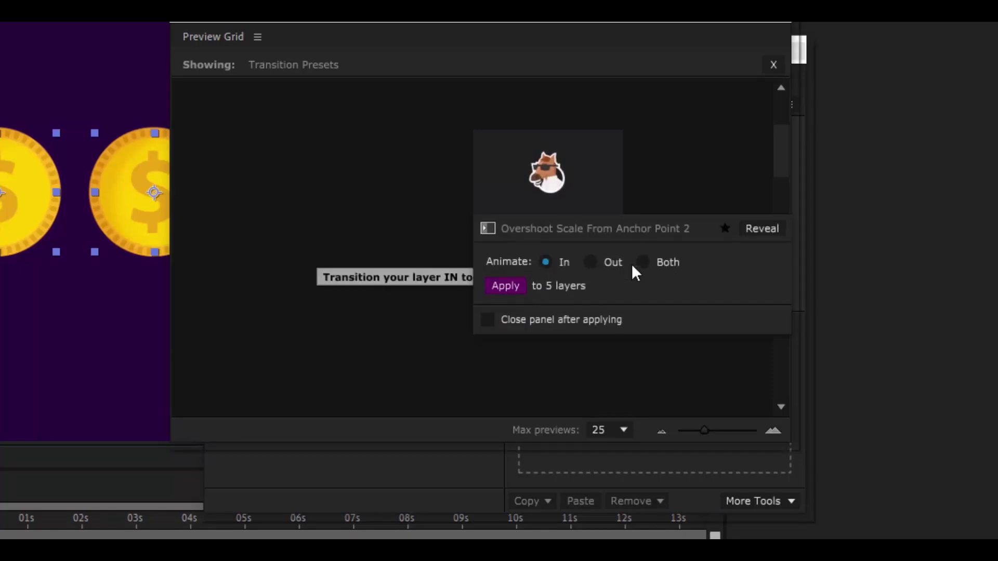
pyautogui.click(644, 263)
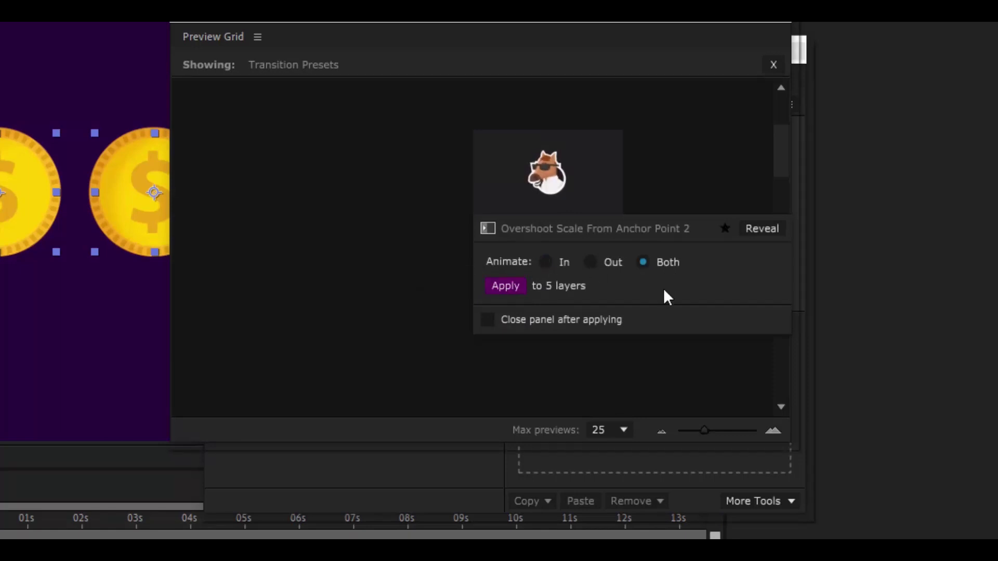
pyautogui.click(508, 291)
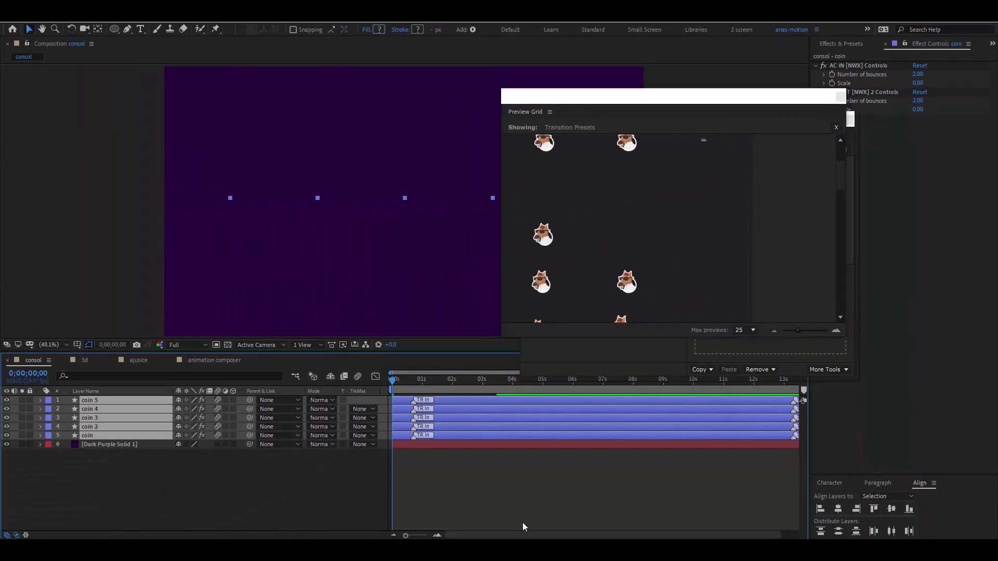
# Play the preview and move the Preview Grid and Animation Composer windows so all five coins show
pyautogui.press('space')
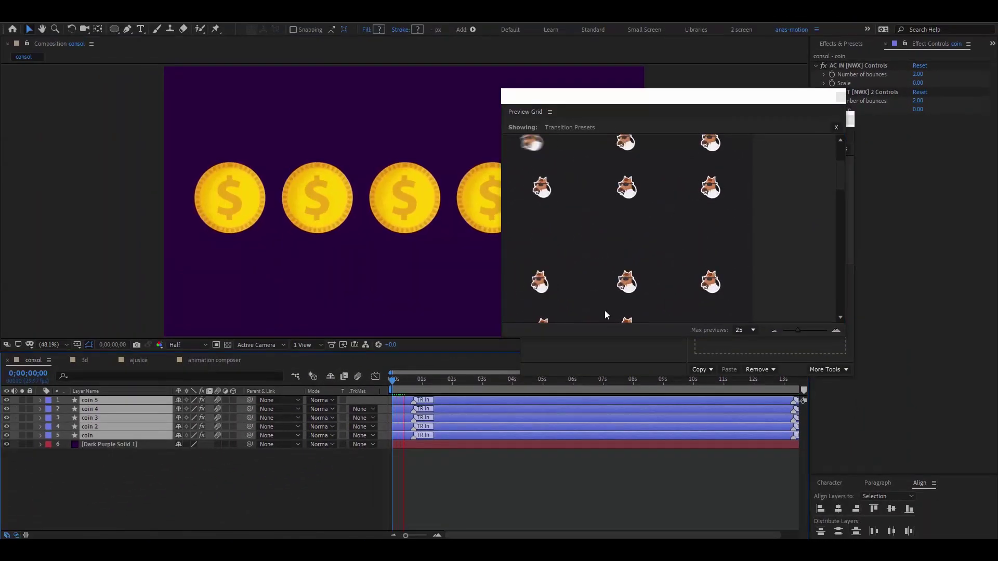
pyautogui.moveTo(596, 98); pyautogui.dragTo(762, 152)
pyautogui.moveTo(600, 128); pyautogui.dragTo(829, 150)
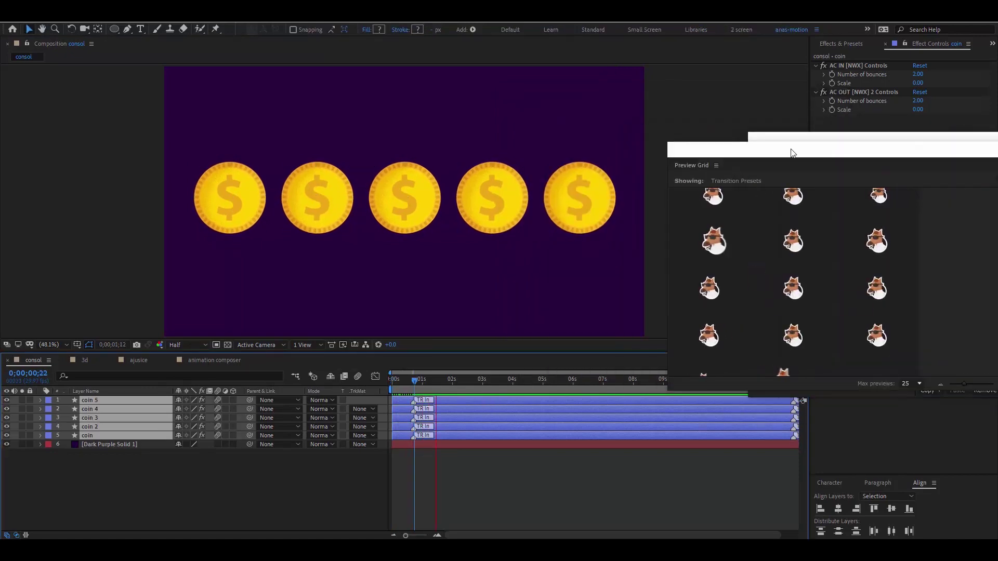
pyautogui.moveTo(790, 151); pyautogui.dragTo(675, 125)
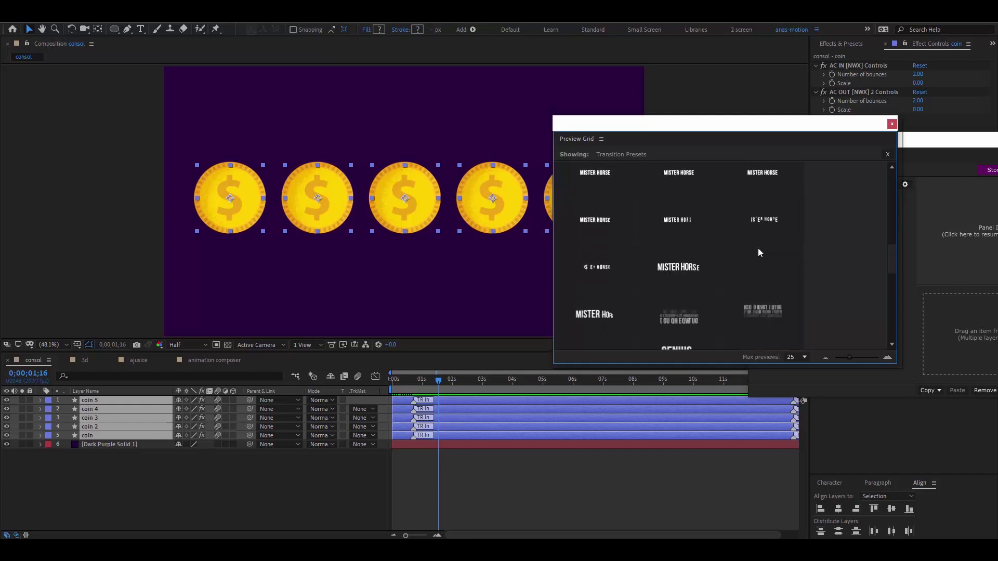
# Browse the Preview Grid precomps (Animated Illustrations, Shape Transitions, Textures, Shape Elements), then close it
pyautogui.moveTo(950, 139); pyautogui.dragTo(829, 113)
pyautogui.click(697, 189)
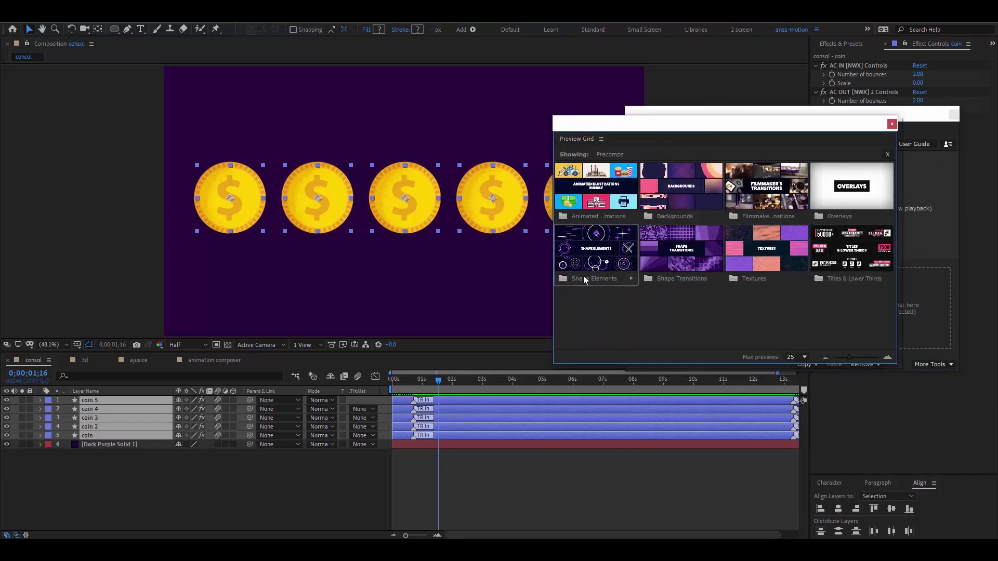
pyautogui.click(595, 186)
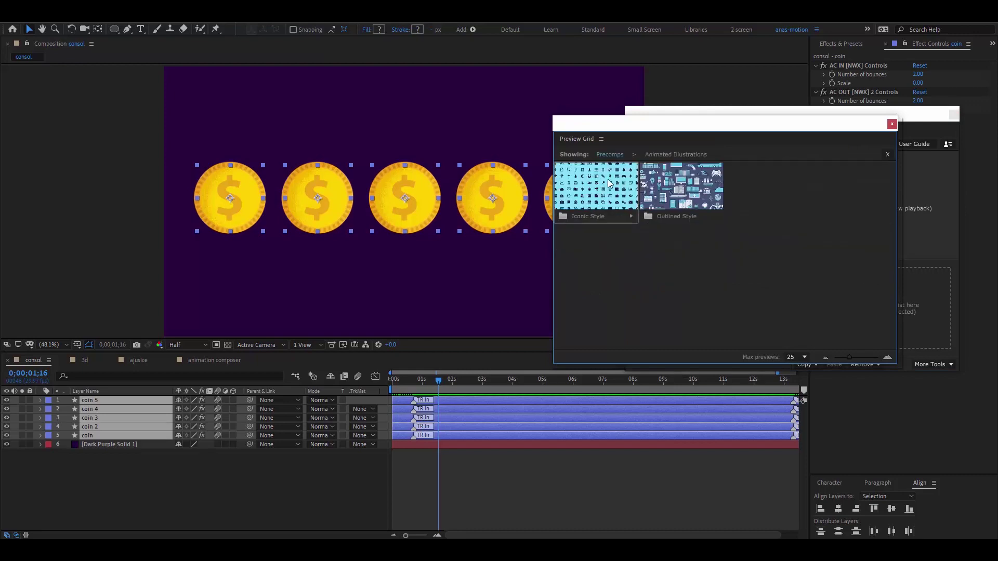
pyautogui.click(699, 185)
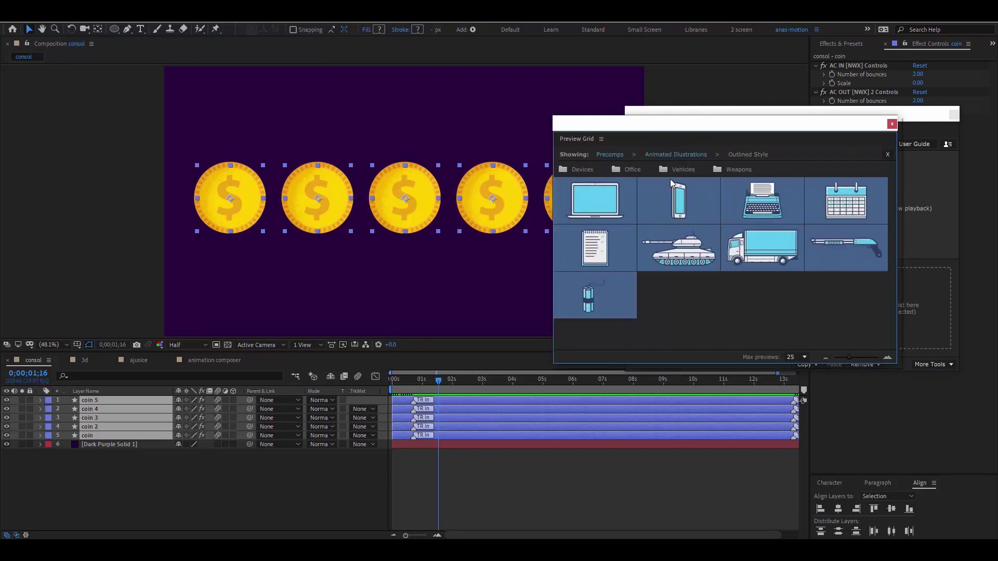
pyautogui.click(606, 157)
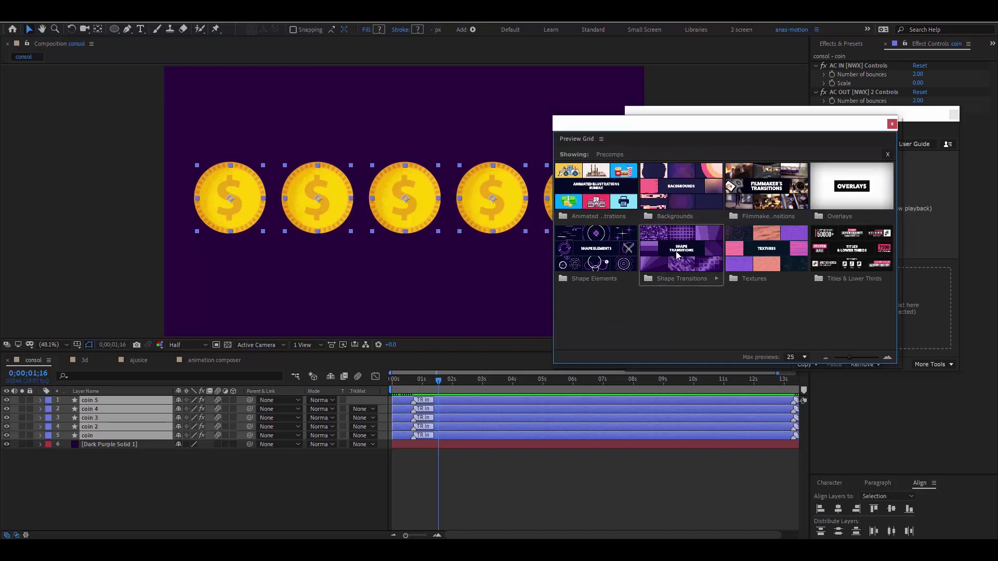
pyautogui.click(623, 208)
pyautogui.click(624, 202)
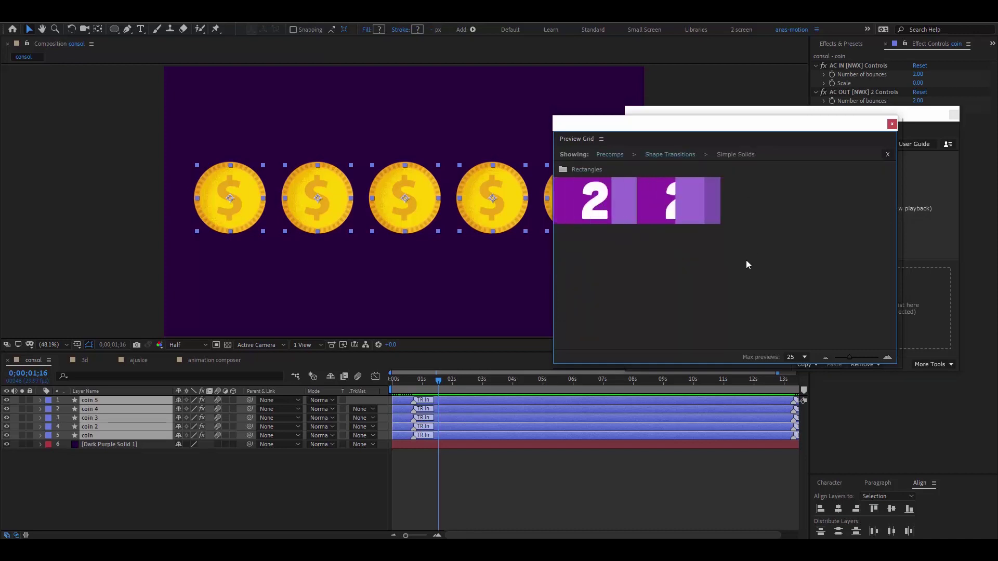
pyautogui.click(610, 154)
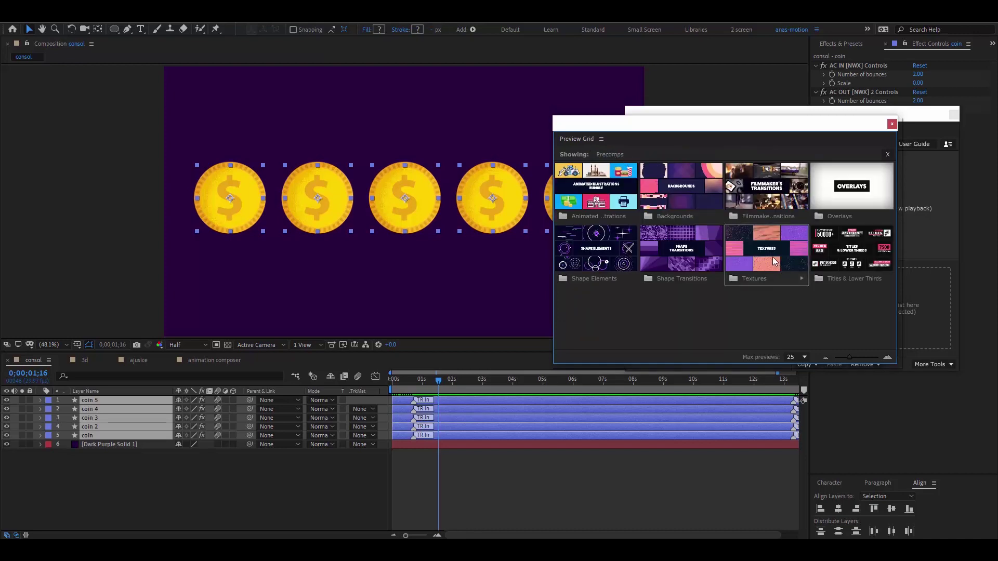
pyautogui.click(779, 262)
pyautogui.click(603, 155)
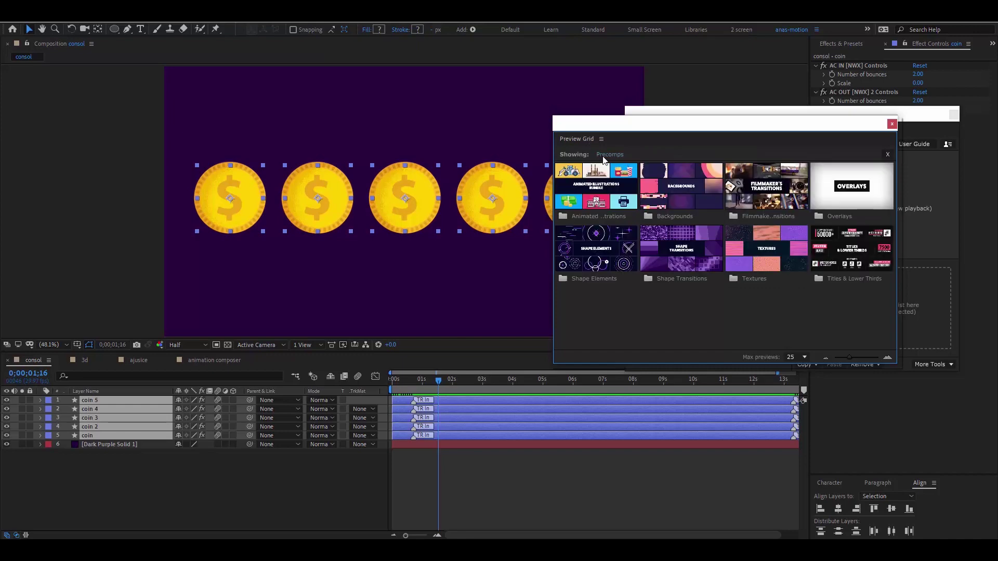
pyautogui.click(591, 264)
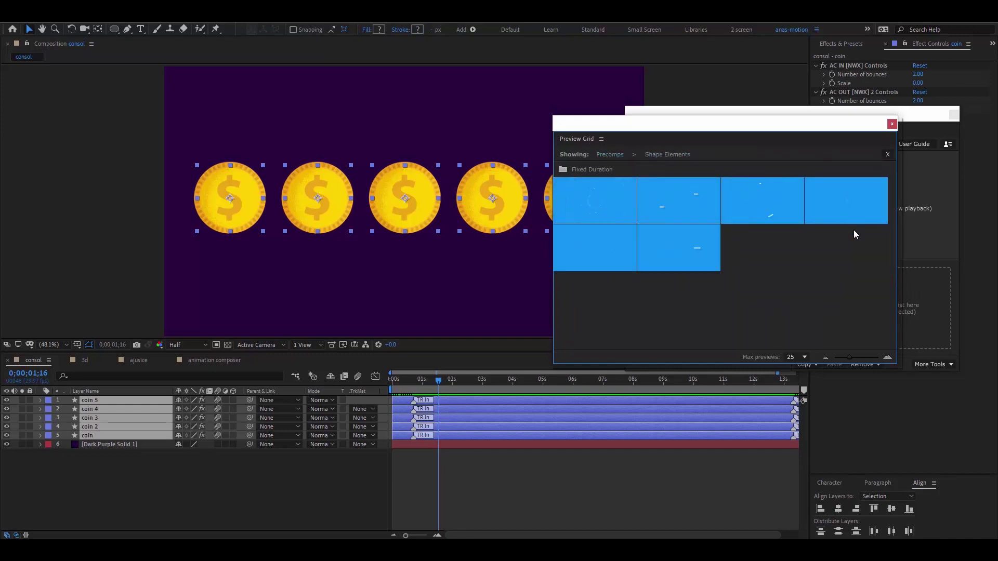
pyautogui.click(892, 124)
# Preview the Single UI Beep 28 and Arpeggiated UI Beep 06 sounds, collapse Sounds, and close Animation Composer
pyautogui.click(660, 199)
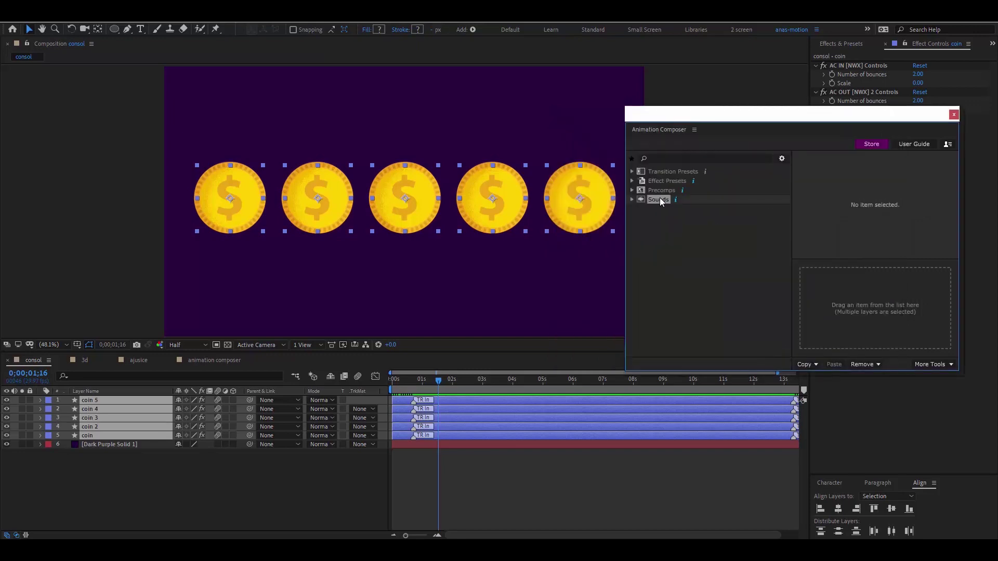
pyautogui.click(631, 199)
pyautogui.click(702, 267)
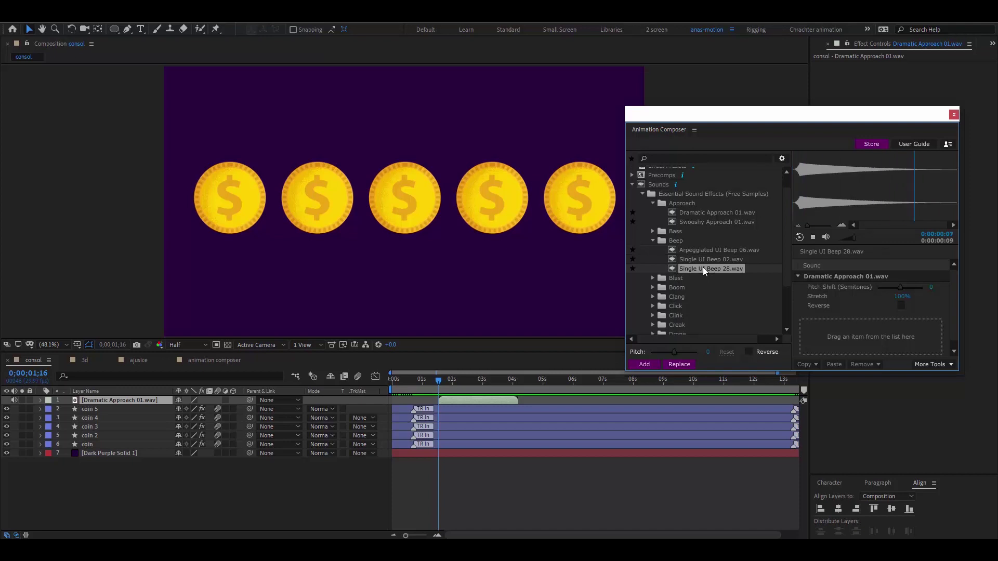
pyautogui.click(717, 250)
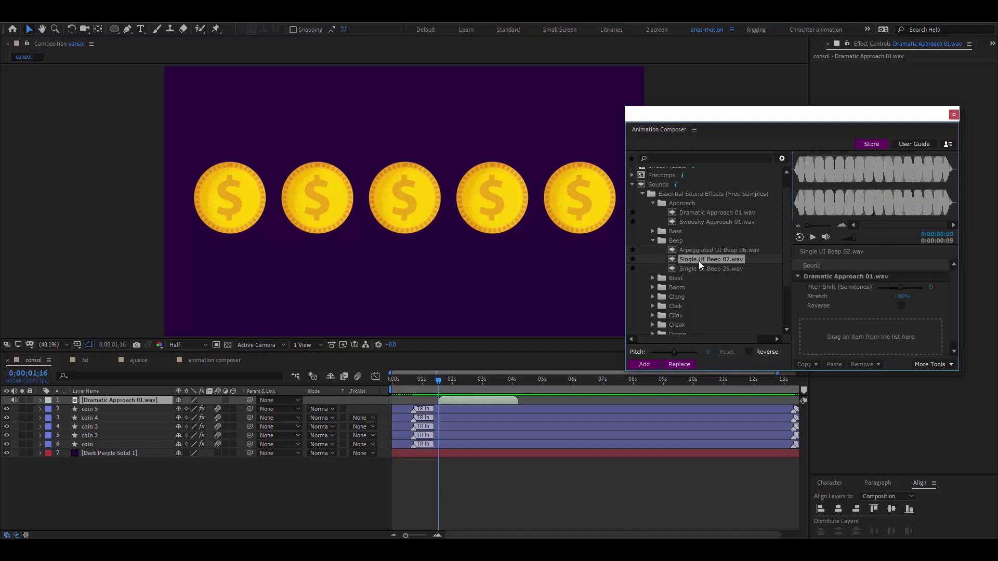
pyautogui.click(653, 241)
pyautogui.click(643, 193)
pyautogui.click(630, 200)
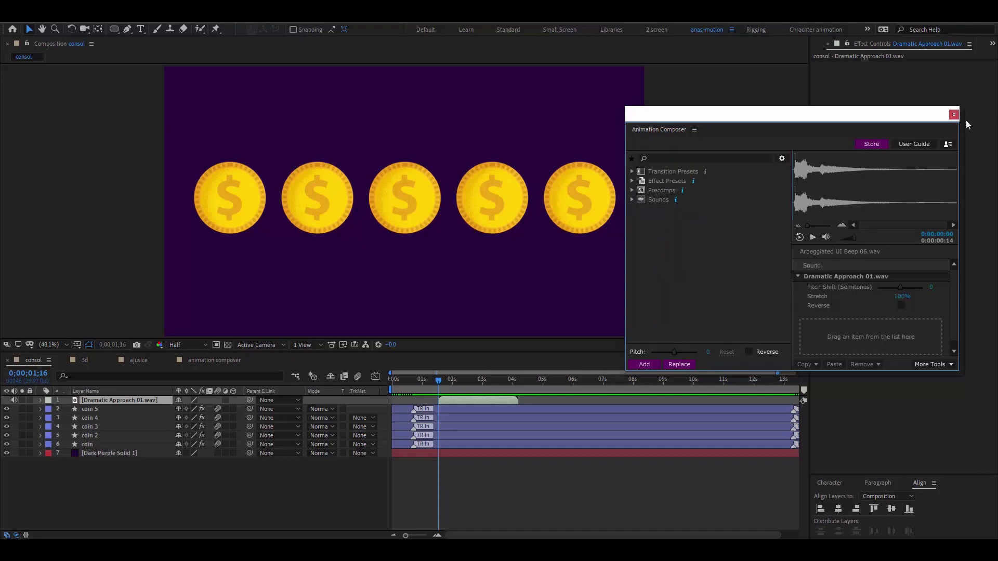
pyautogui.click(953, 114)
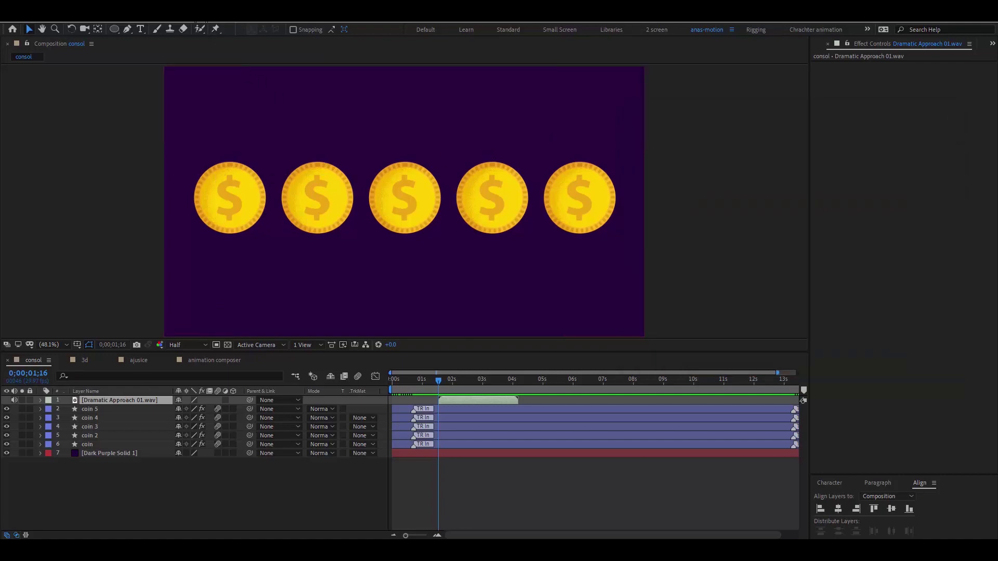
pyautogui.hotkey('alt', 'w')
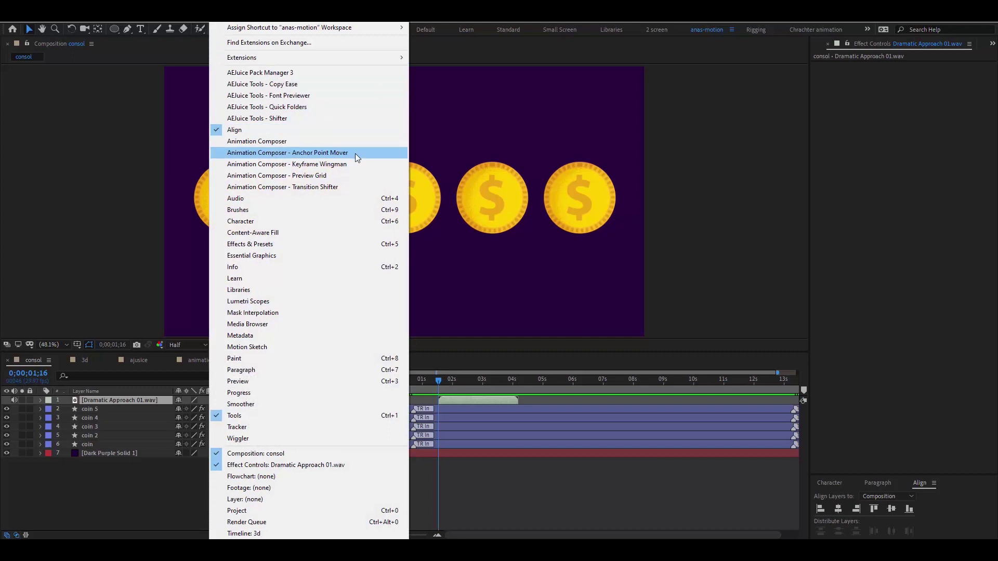
# Open Anchor Point Mover beside the coins and drag coin 5's anchor point up and right
pyautogui.click(353, 154)
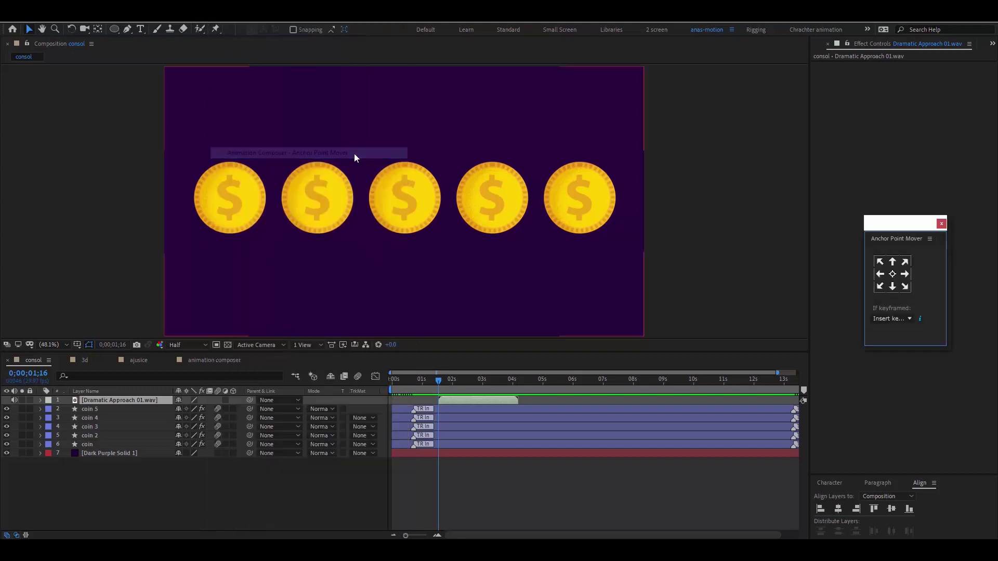
pyautogui.moveTo(885, 229)
pyautogui.mouseDown()
pyautogui.moveTo(684, 176)
pyautogui.moveTo(702, 177)
pyautogui.mouseUp()
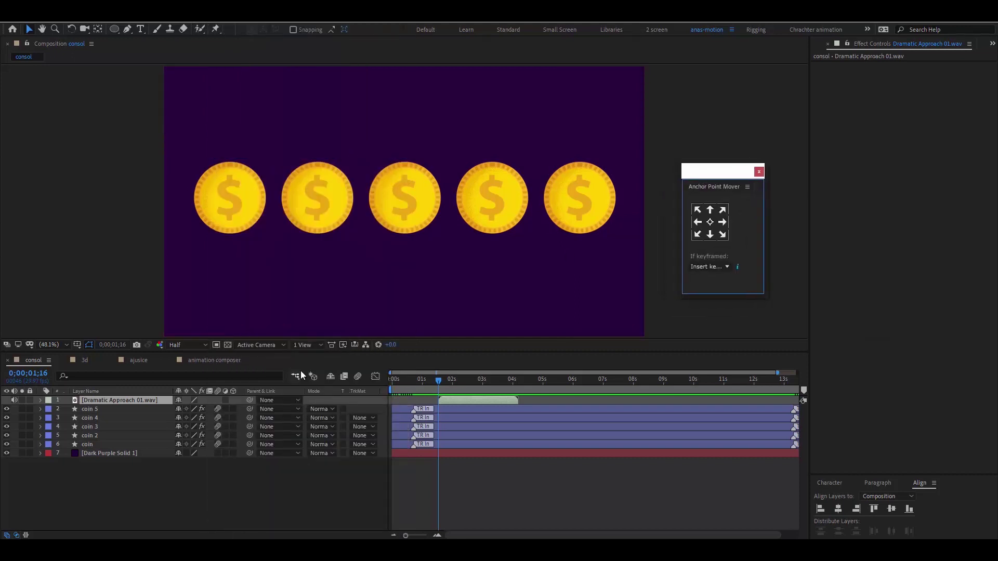
pyautogui.click(481, 411)
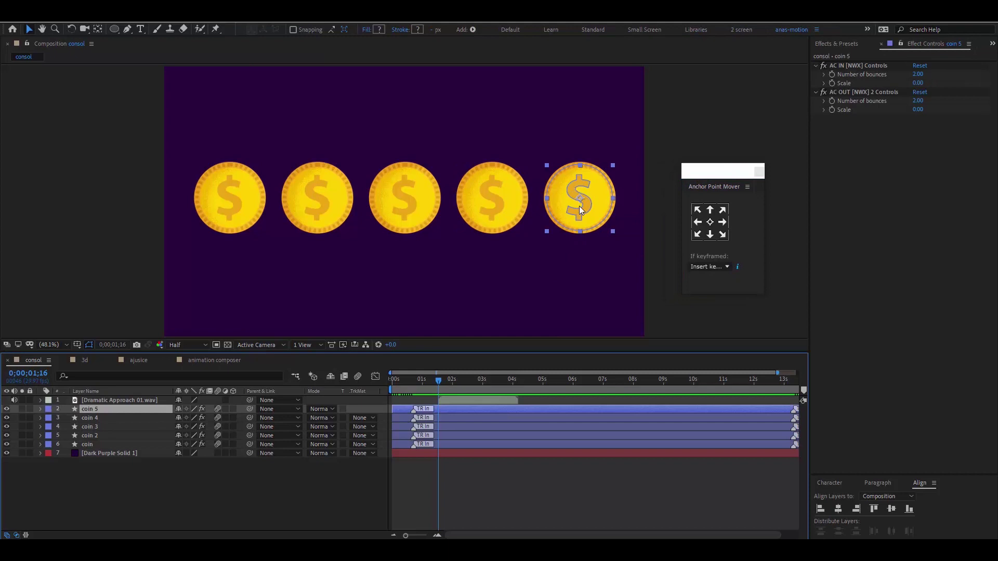
pyautogui.press('y')
pyautogui.moveTo(581, 200); pyautogui.dragTo(592, 177)
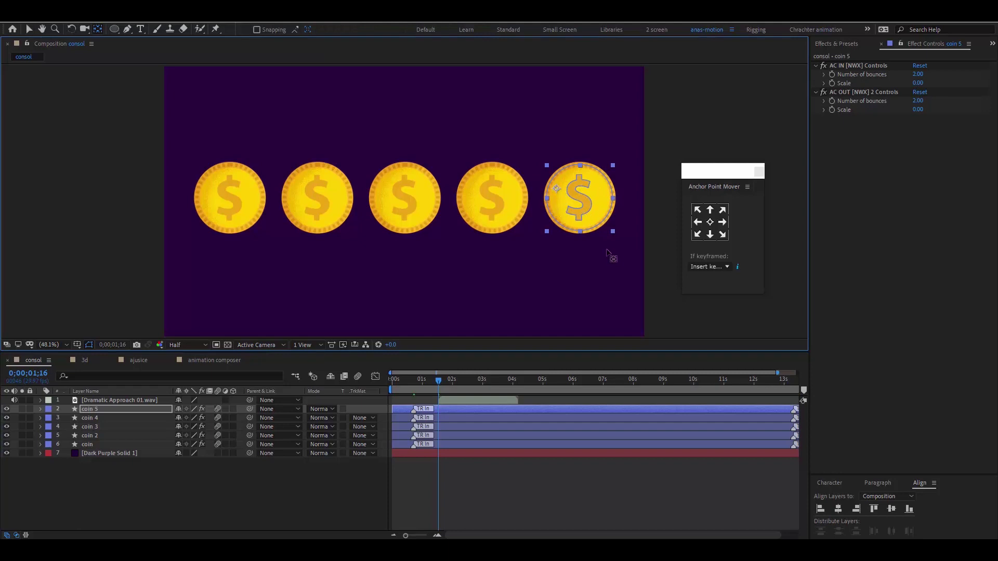
# Snap coin 5's anchor to bottom-right, top-right and top-left corners, then recentre it and close the panel
pyautogui.click(720, 235)
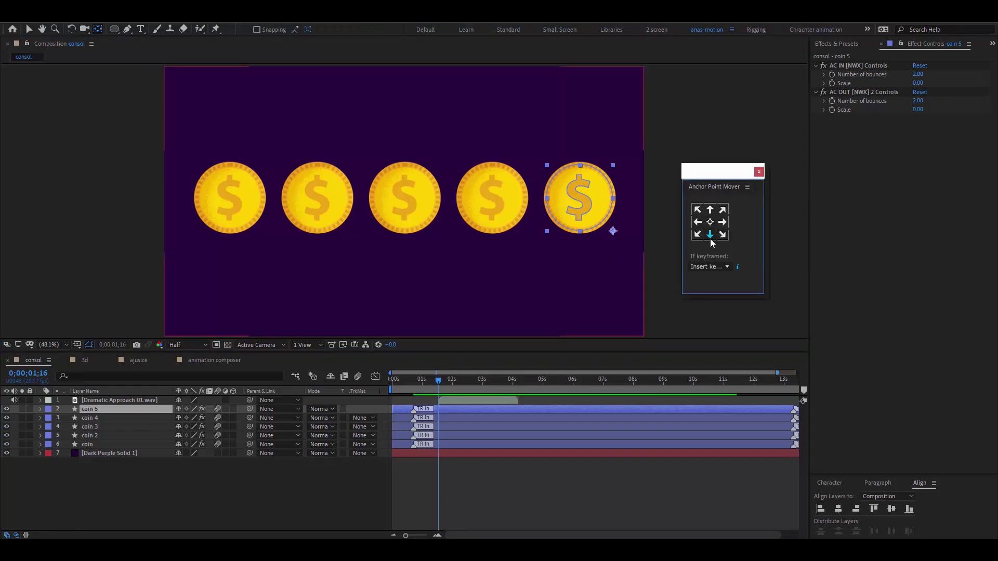
pyautogui.click(723, 210)
pyautogui.click(697, 210)
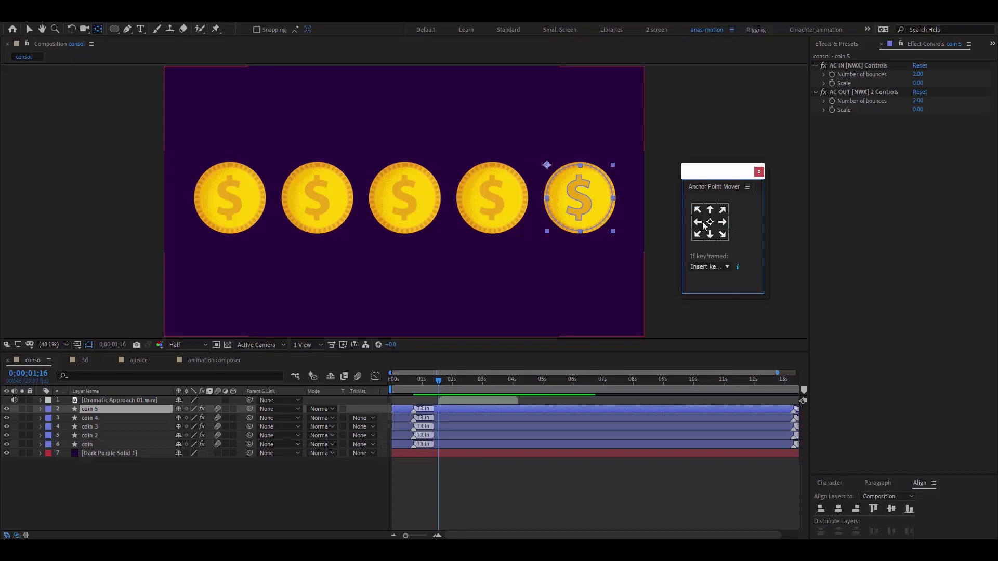
pyautogui.click(710, 222)
pyautogui.click(759, 171)
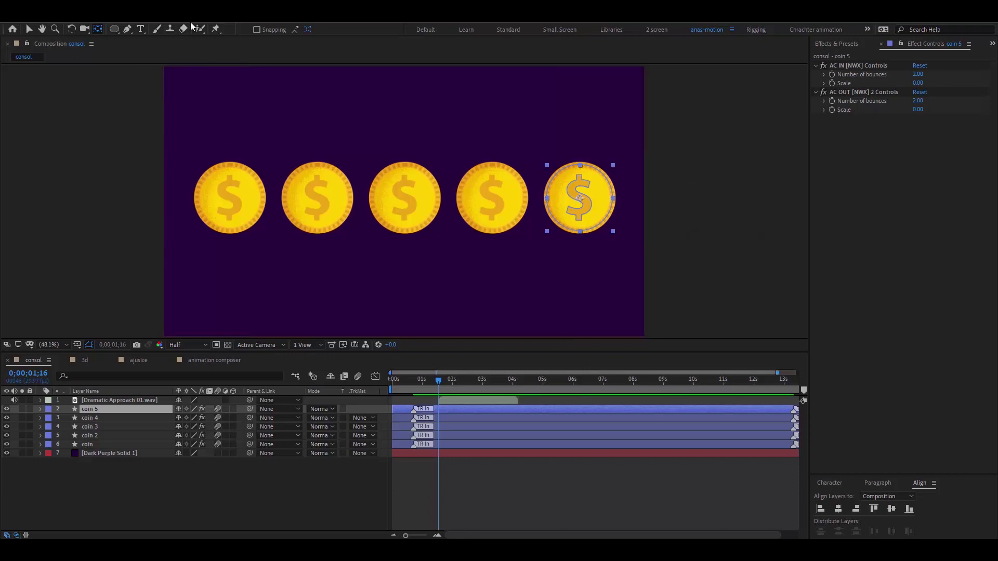
pyautogui.click(191, 22)
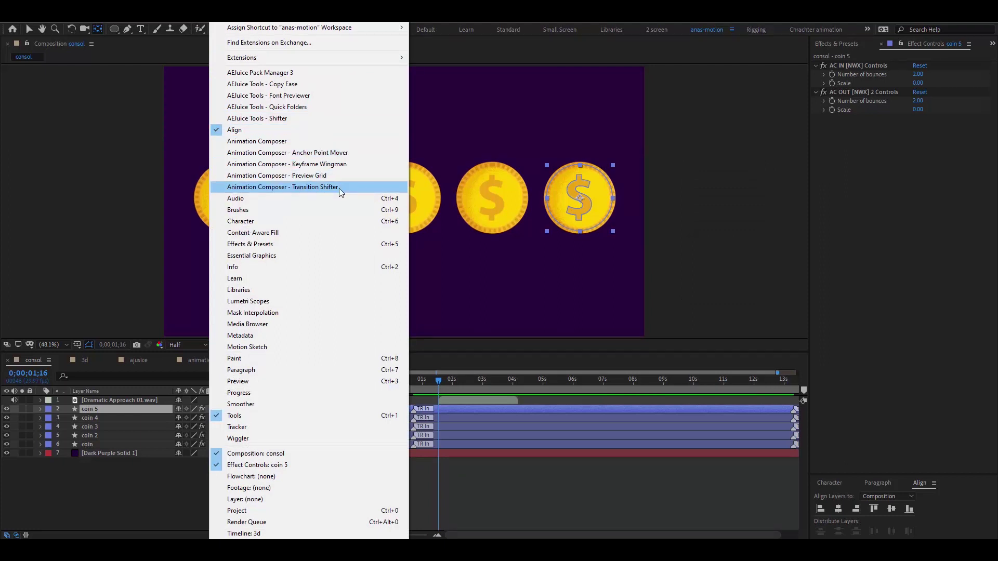
# Place the Transition Shifter panel beside the coins and show the whole timeline
pyautogui.click(339, 188)
pyautogui.moveTo(115, 63)
pyautogui.mouseDown()
pyautogui.moveTo(647, 164)
pyautogui.moveTo(739, 171)
pyautogui.mouseUp()
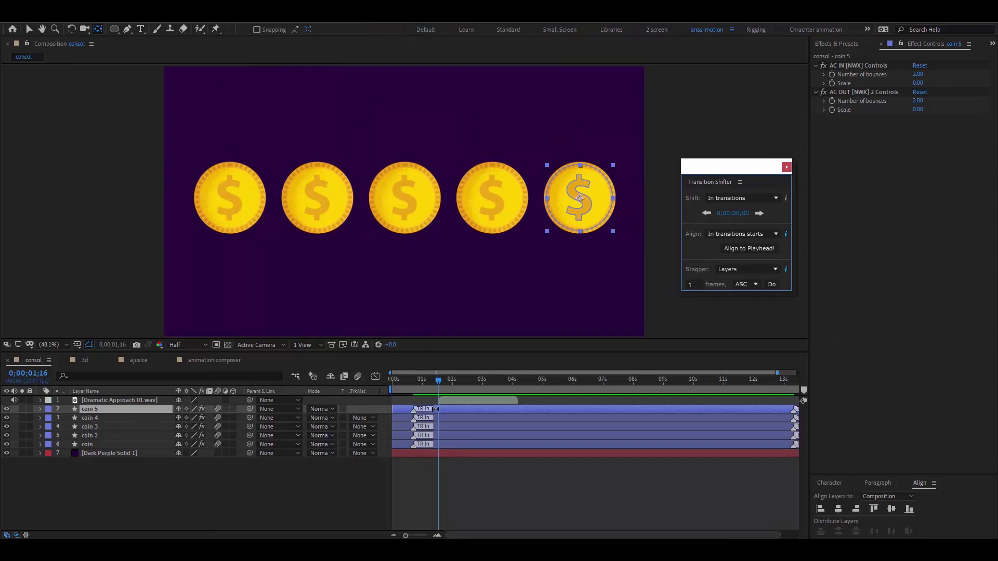
pyautogui.click(393, 535)
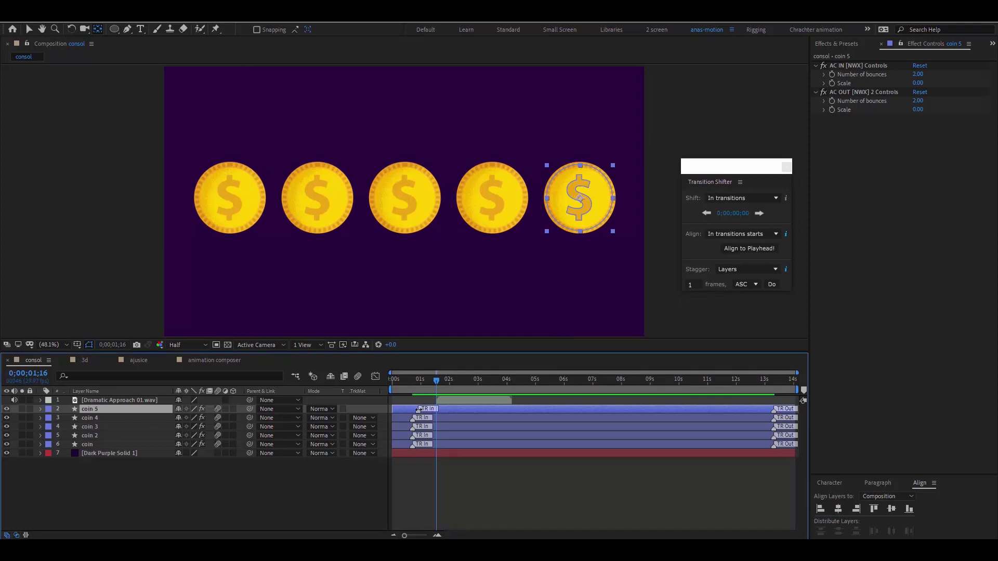
# Drag coin 5's in-transition marker earlier, then back in line with the other coins' markers
pyautogui.moveTo(423, 410); pyautogui.dragTo(399, 410)
pyautogui.moveTo(402, 409); pyautogui.dragTo(412, 408)
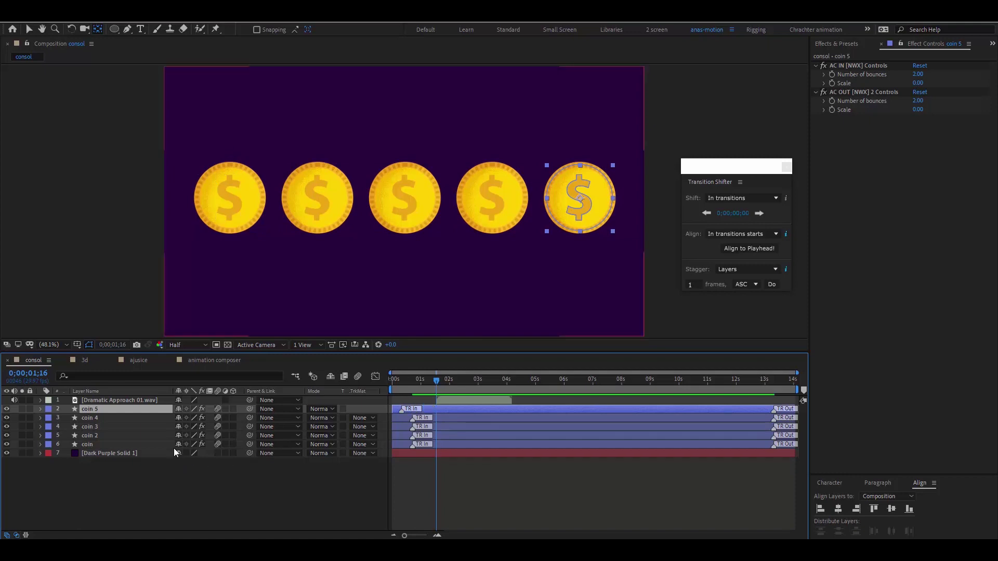
pyautogui.click(161, 443)
# Select all five coin layers and shift their in-transition markers three frames earlier
pyautogui.keyDown('shift'); pyautogui.click(141, 417); pyautogui.keyUp('shift')
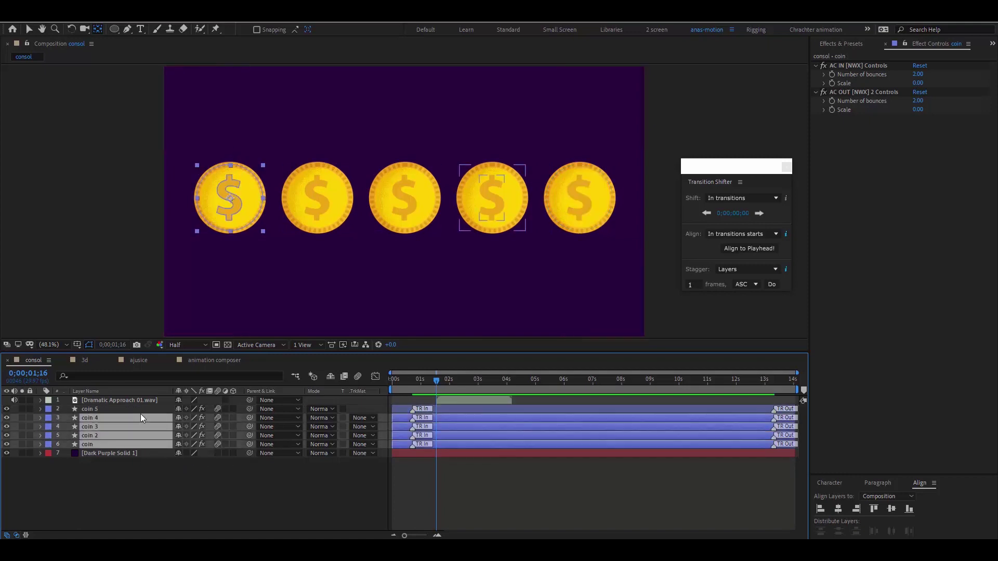
pyautogui.keyDown('shift'); pyautogui.click(152, 407); pyautogui.keyUp('shift')
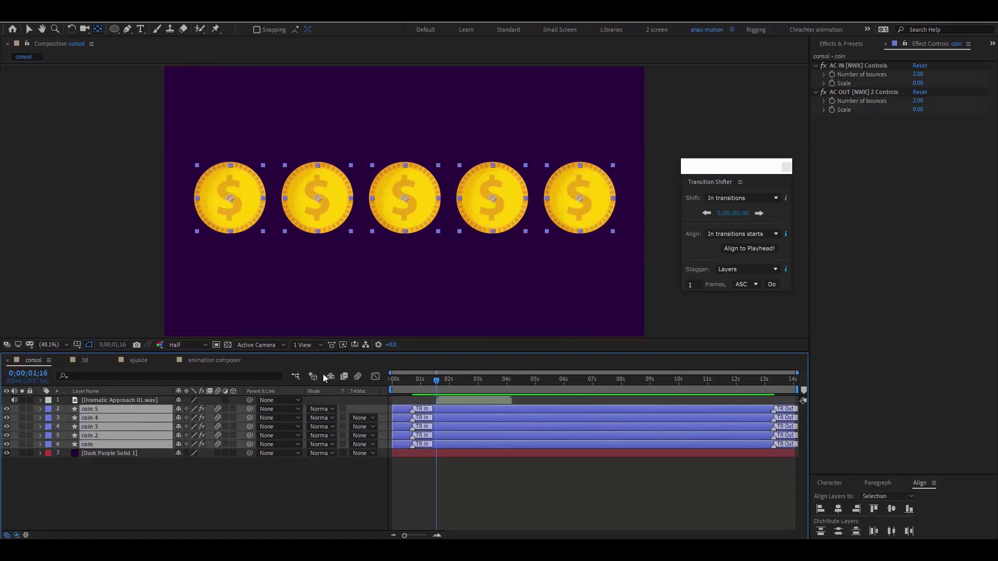
pyautogui.click(766, 199)
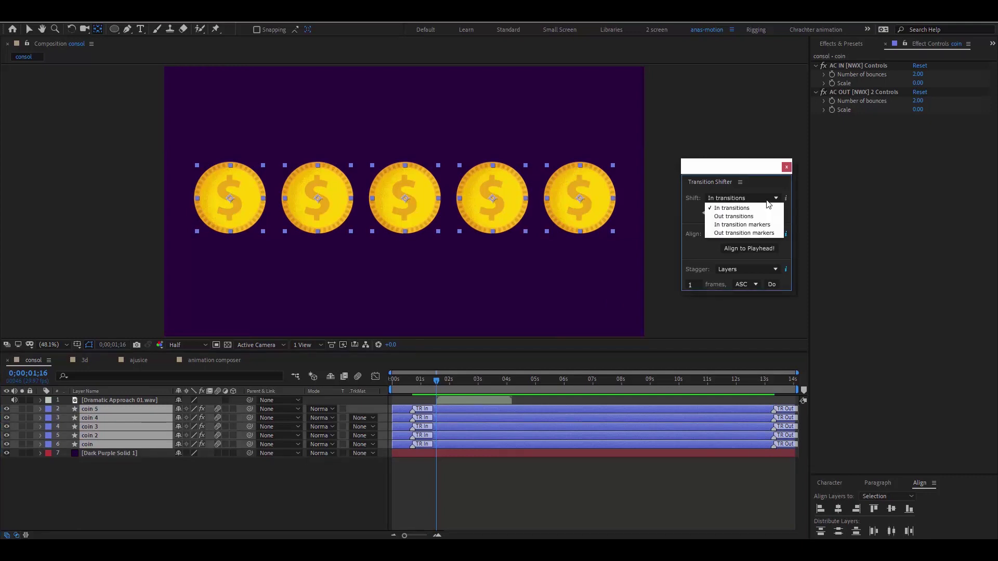
pyautogui.click(762, 226)
pyautogui.moveTo(733, 217); pyautogui.dragTo(727, 220)
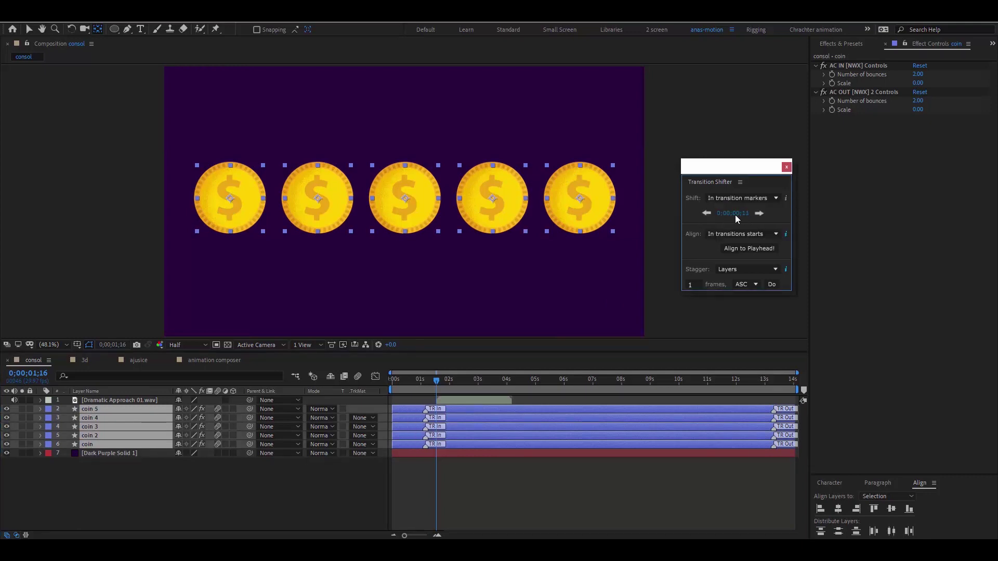
# Switch Transition Shifter to whole In transitions and shift them later for all coins
pyautogui.click(733, 198)
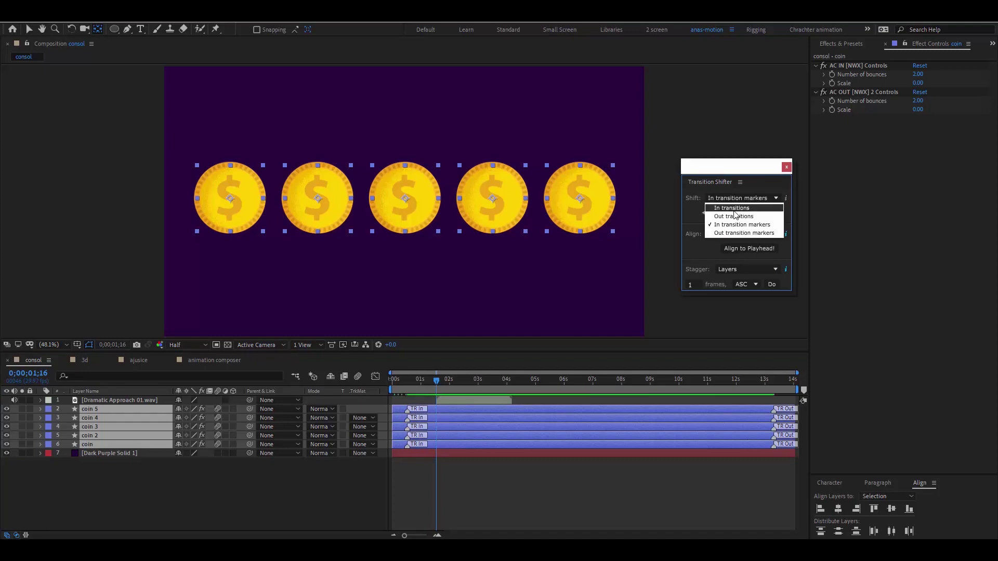
pyautogui.click(735, 208)
pyautogui.moveTo(735, 213)
pyautogui.mouseDown()
pyautogui.moveTo(746, 213)
pyautogui.moveTo(736, 216)
pyautogui.mouseUp()
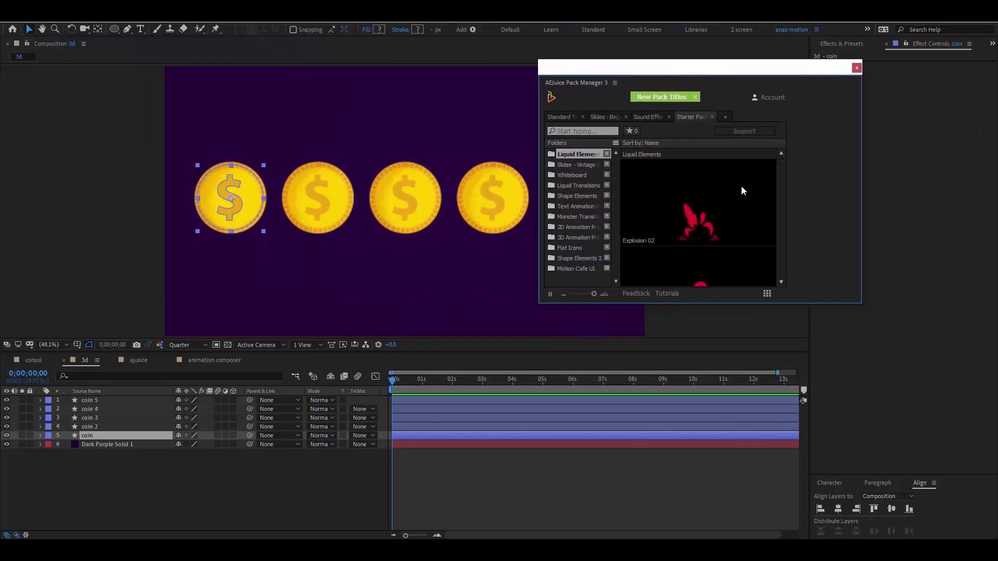
# Enlarge the AEJuice Pack Manager, scroll through its presets, and switch to Sound Effects
pyautogui.moveTo(863, 308); pyautogui.dragTo(922, 442)
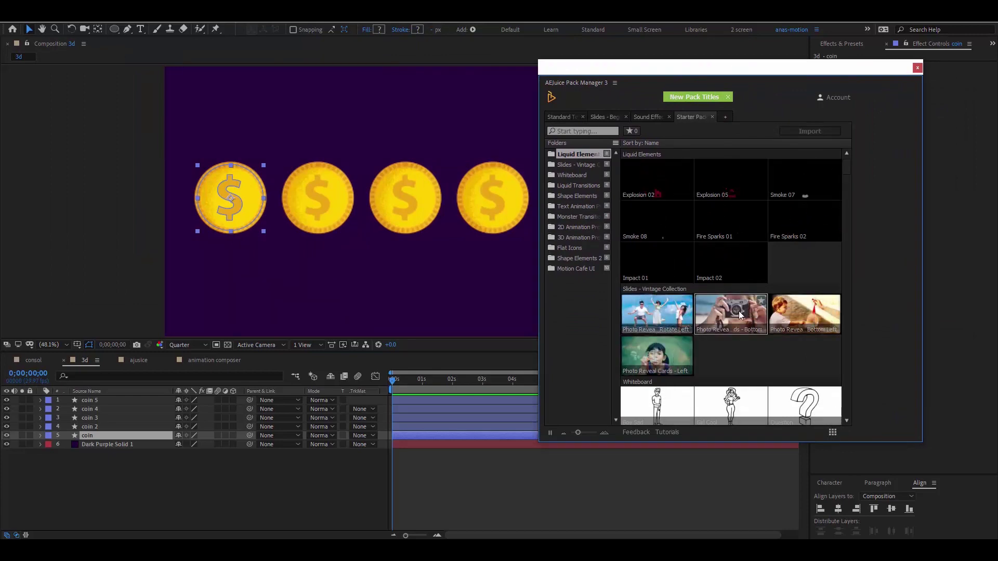
pyautogui.scroll(-10, 696, 285)
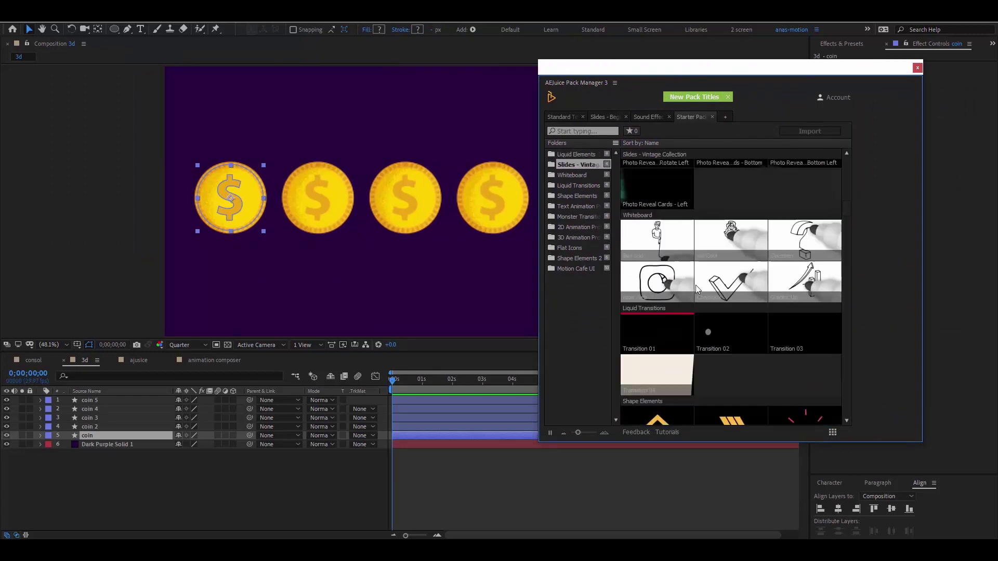
pyautogui.scroll(-5, 695, 284)
pyautogui.scroll(5, 696, 285)
pyautogui.scroll(6, 696, 285)
pyautogui.scroll(-4, 695, 284)
pyautogui.scroll(-2, 734, 280)
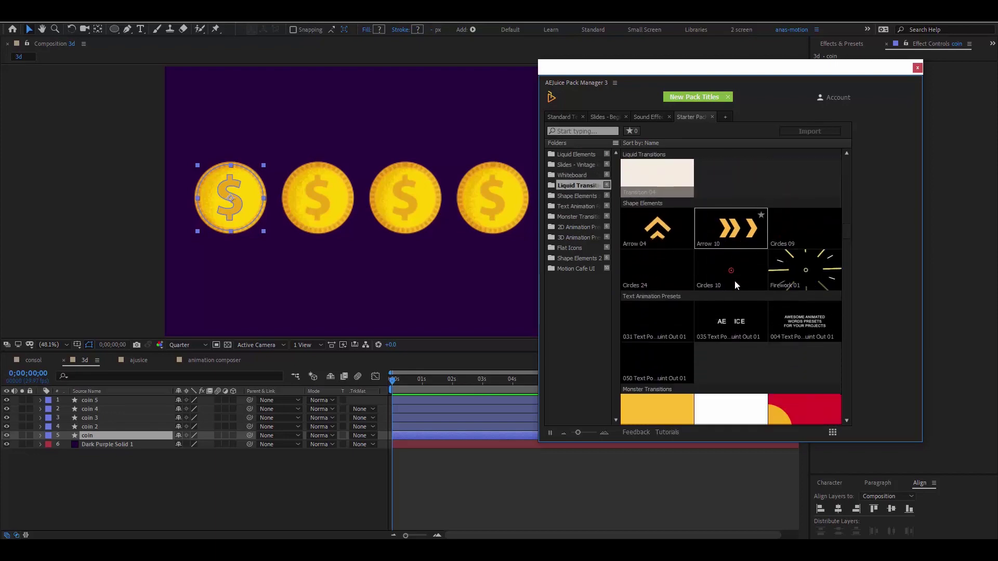
pyautogui.scroll(-3, 734, 280)
pyautogui.scroll(10, 735, 280)
pyautogui.click(656, 115)
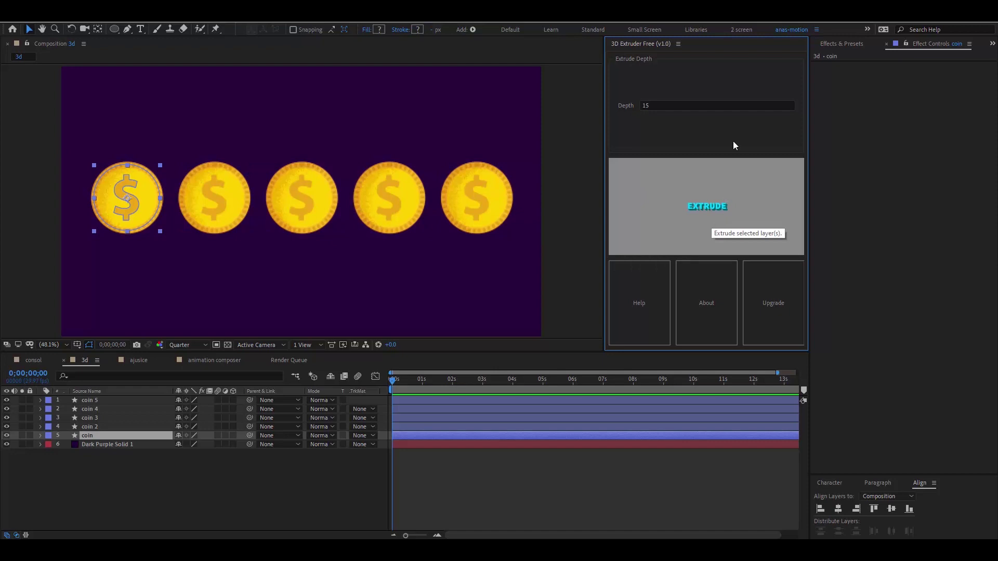
# Extrude the first coin at Depth 20 with 3D Extruder Free and select the coin (3D Depth) layer
pyautogui.click(706, 103)
pyautogui.write('20')
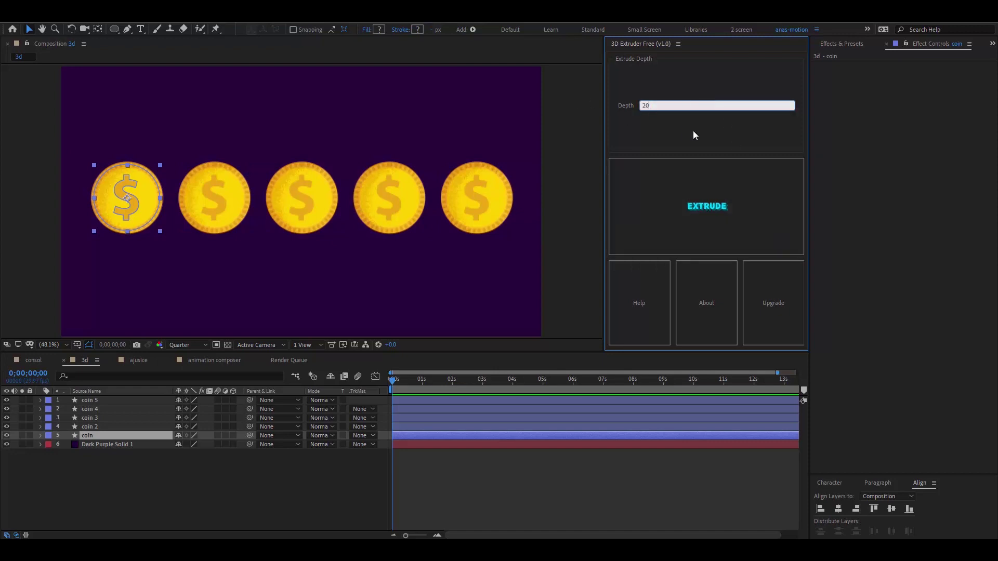
pyautogui.press('Return')
pyautogui.click(693, 209)
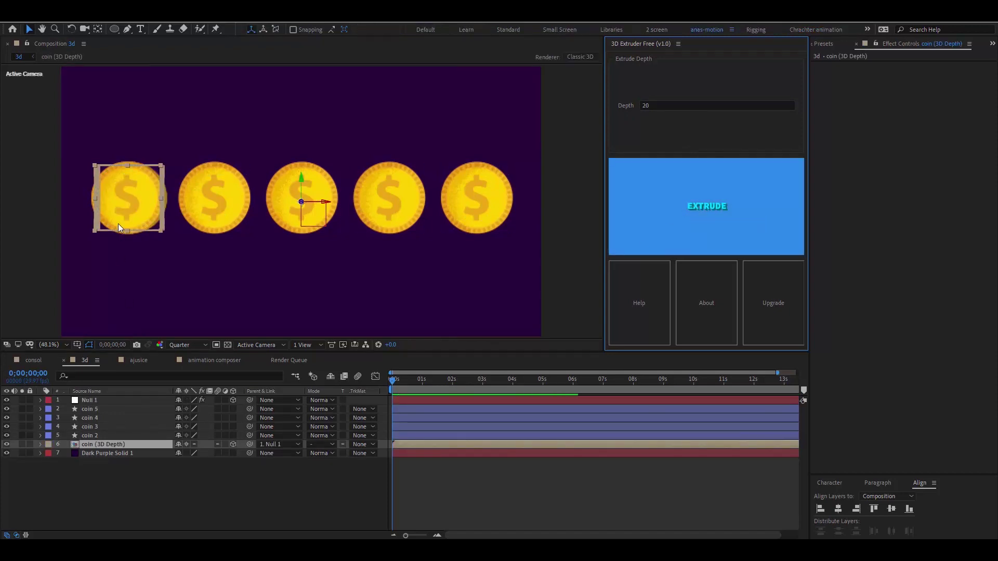
pyautogui.click(121, 498)
pyautogui.click(117, 444)
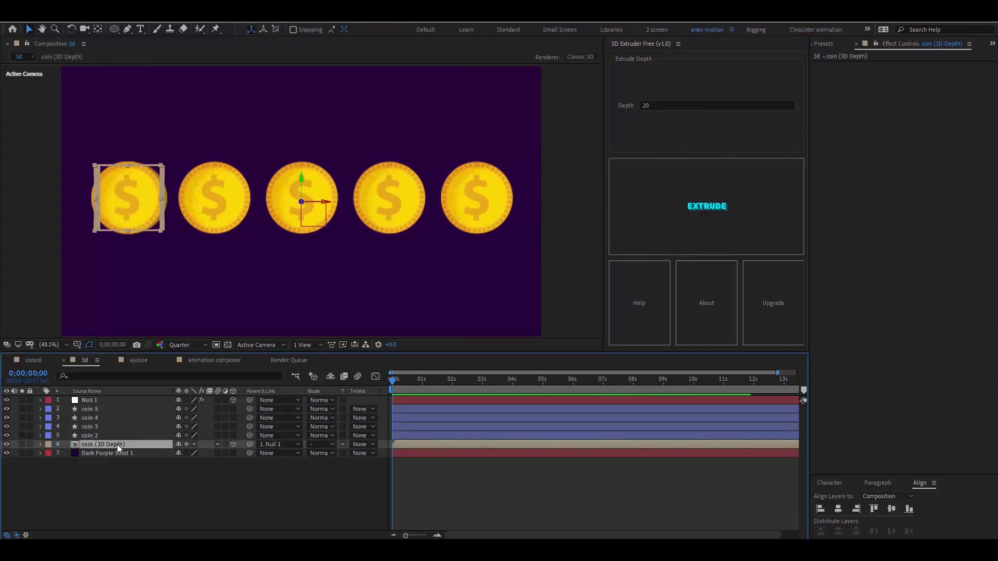
# On the Null 1 controller, deepen the 3D Depth Shadow to -52
pyautogui.press('r')
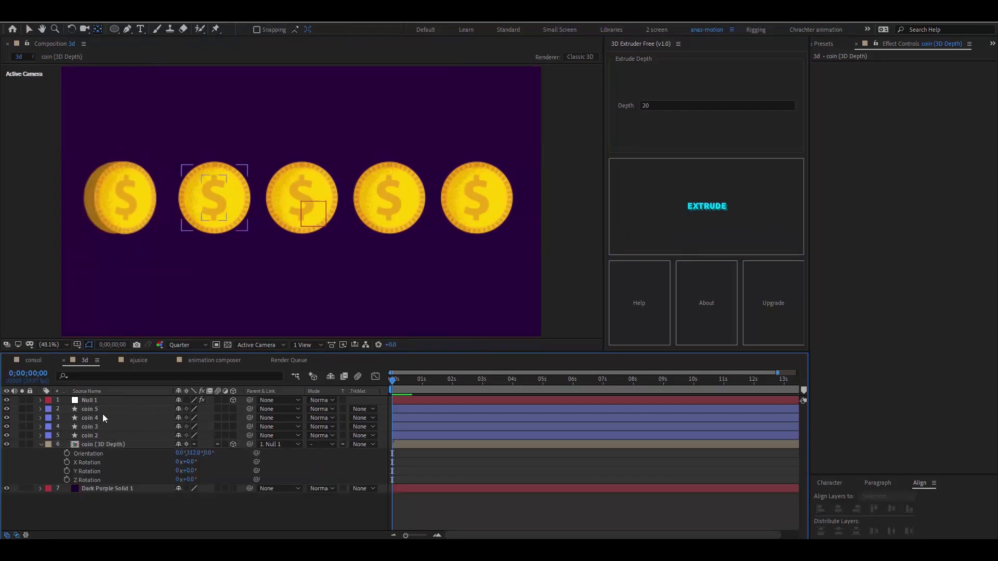
pyautogui.click(99, 400)
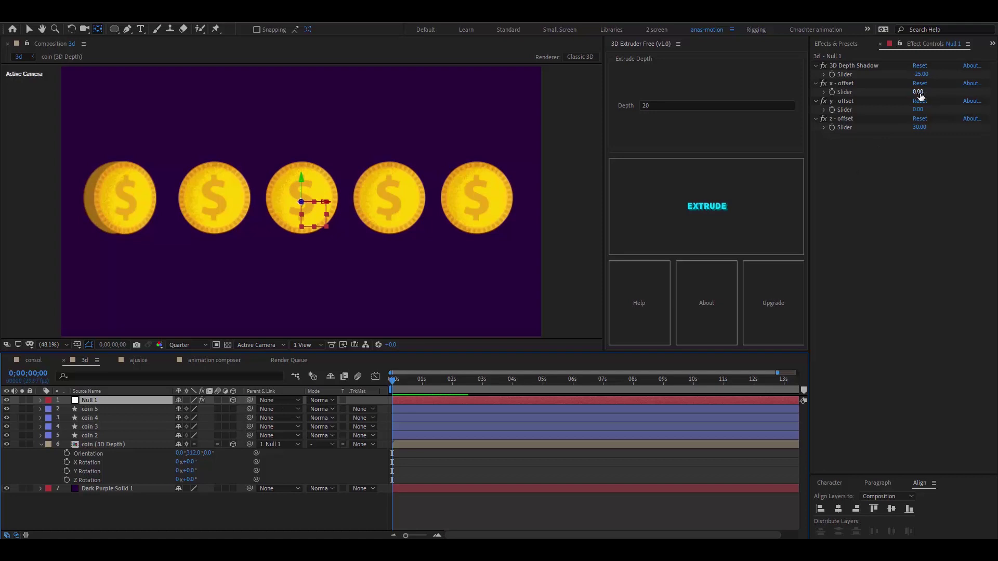
pyautogui.moveTo(921, 75); pyautogui.dragTo(913, 74)
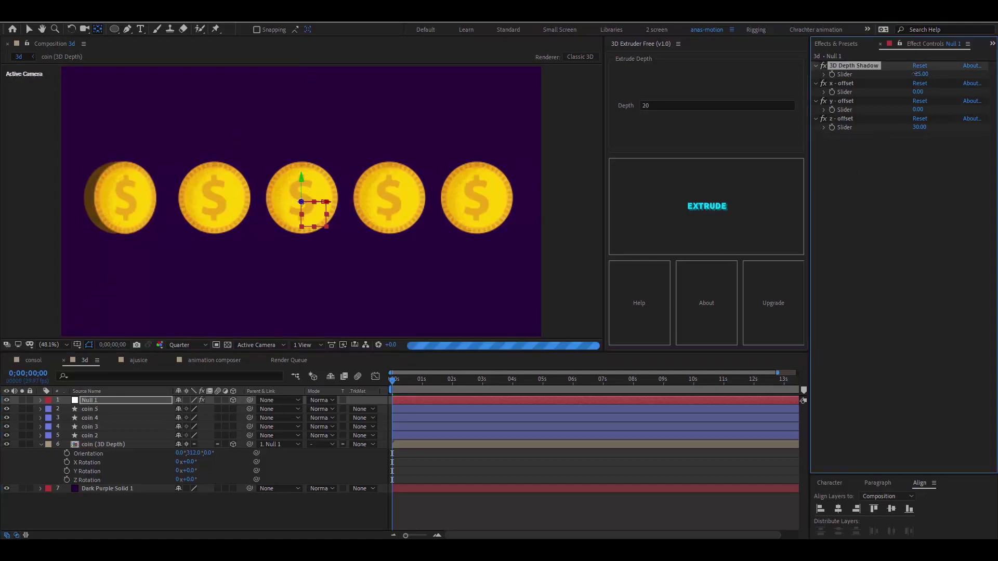
pyautogui.moveTo(913, 74); pyautogui.dragTo(906, 74)
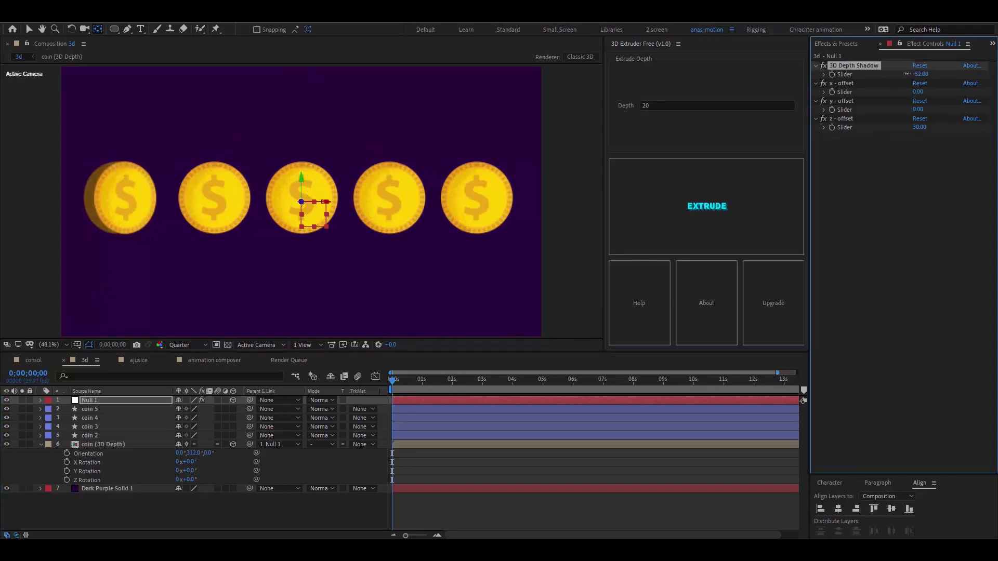
# Set the extrusion offsets to x 9, y 0 and z 42, then deselect Null 1
pyautogui.moveTo(918, 92); pyautogui.dragTo(922, 90)
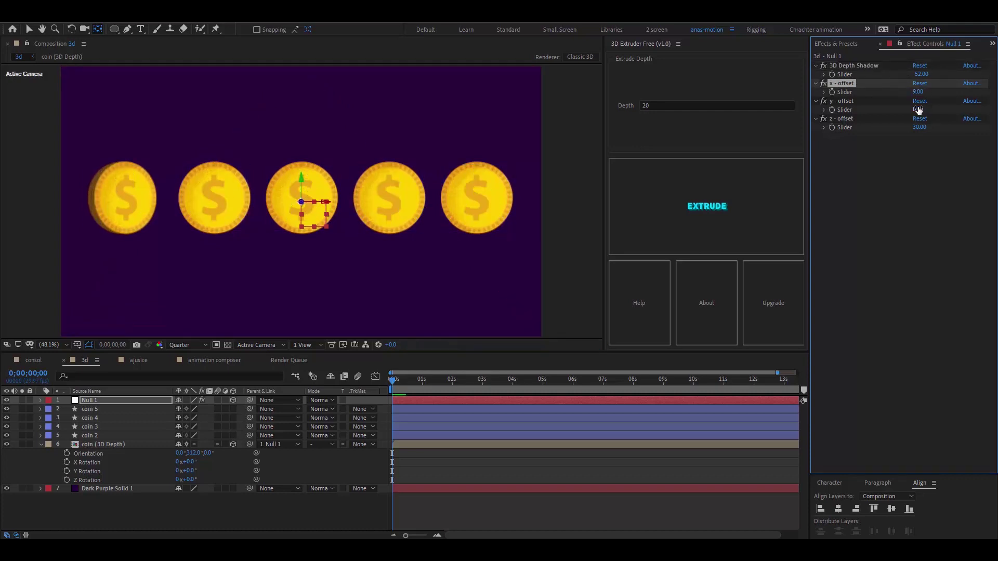
pyautogui.moveTo(924, 109); pyautogui.dragTo(918, 110)
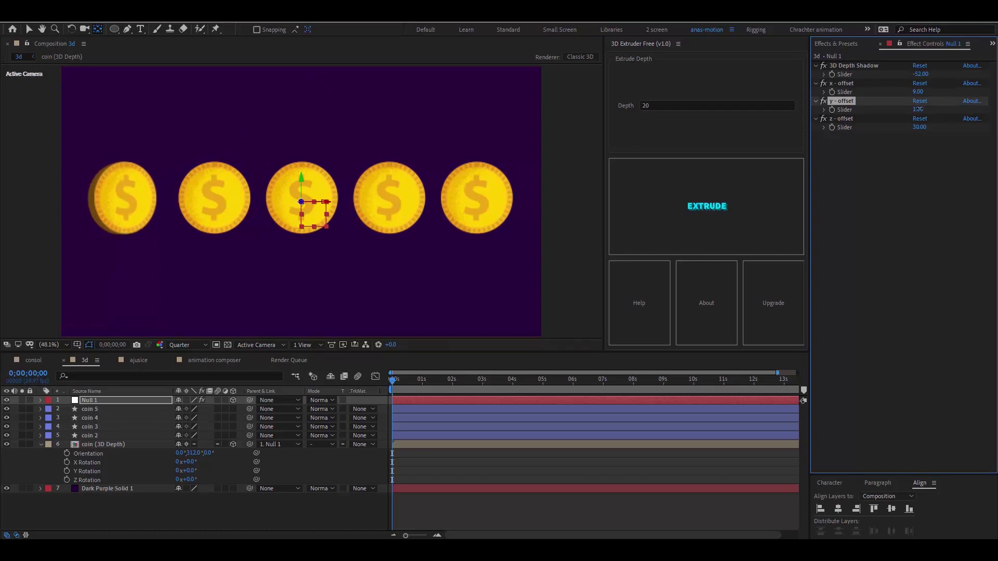
pyautogui.click(917, 110)
pyautogui.write('0')
pyautogui.press('Return')
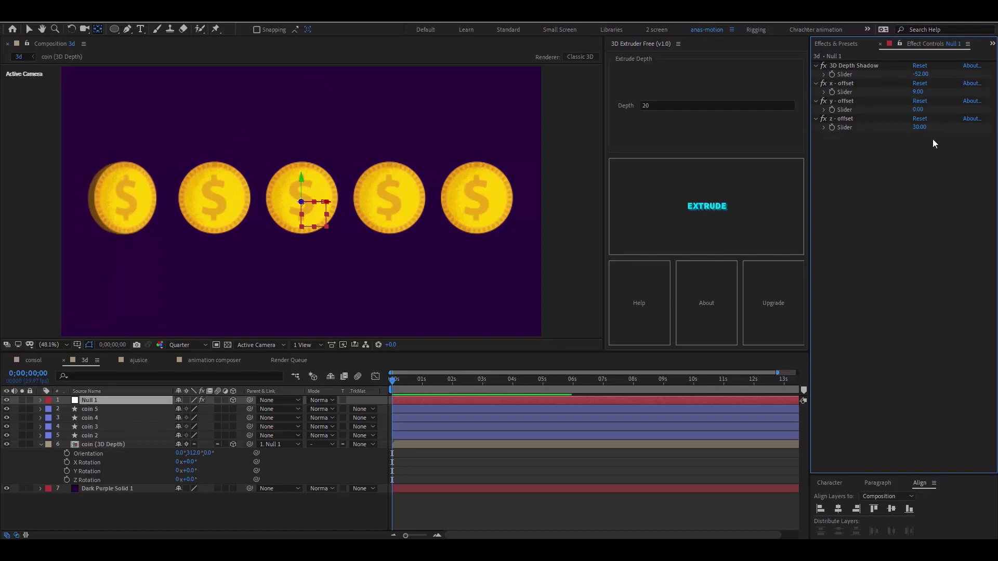
pyautogui.moveTo(919, 127); pyautogui.dragTo(923, 127)
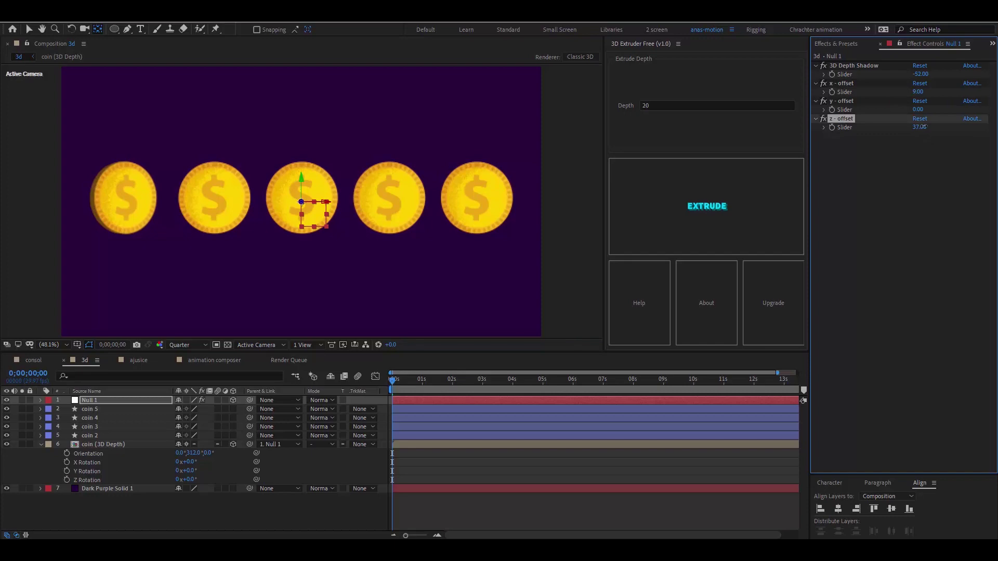
pyautogui.click(952, 199)
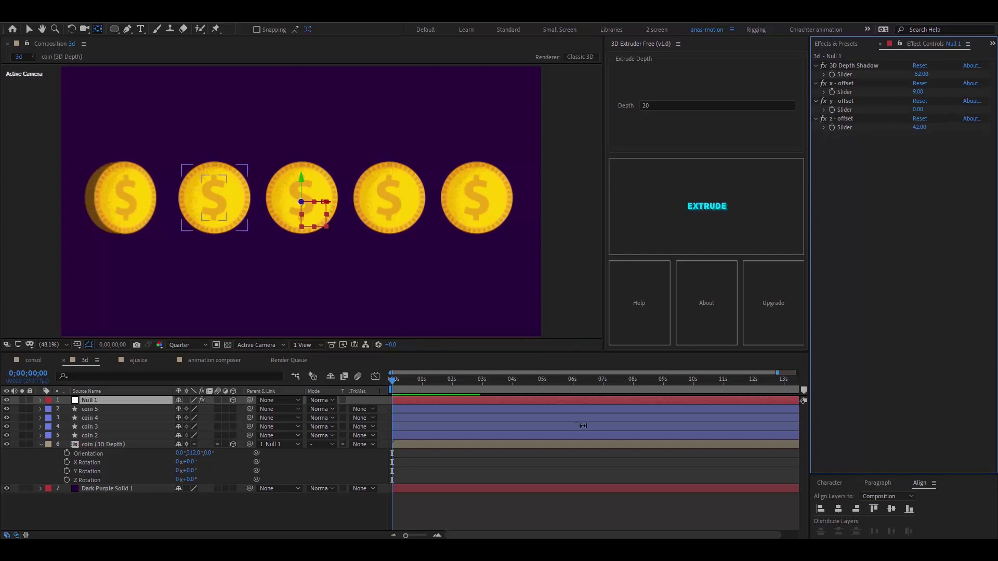
pyautogui.click(167, 528)
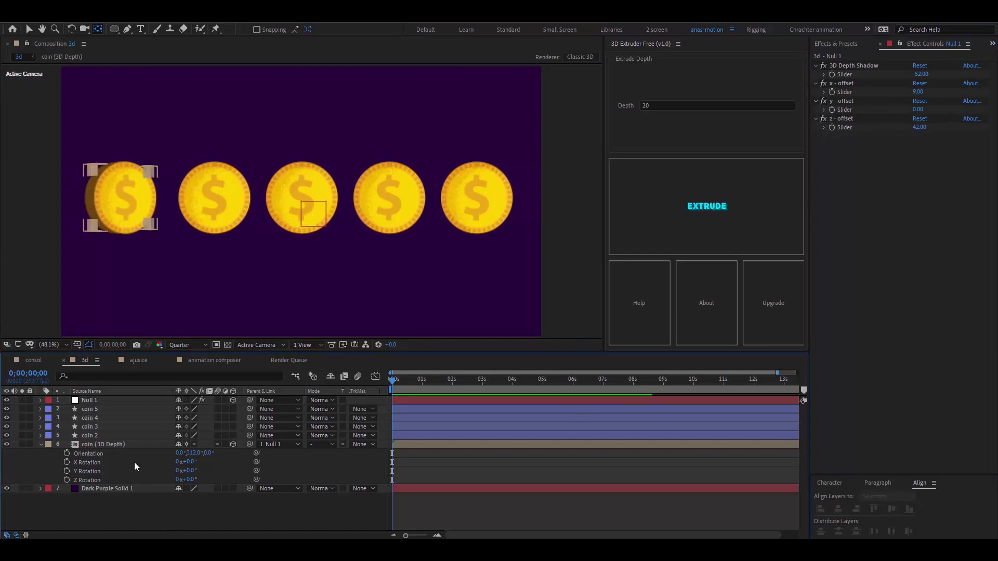